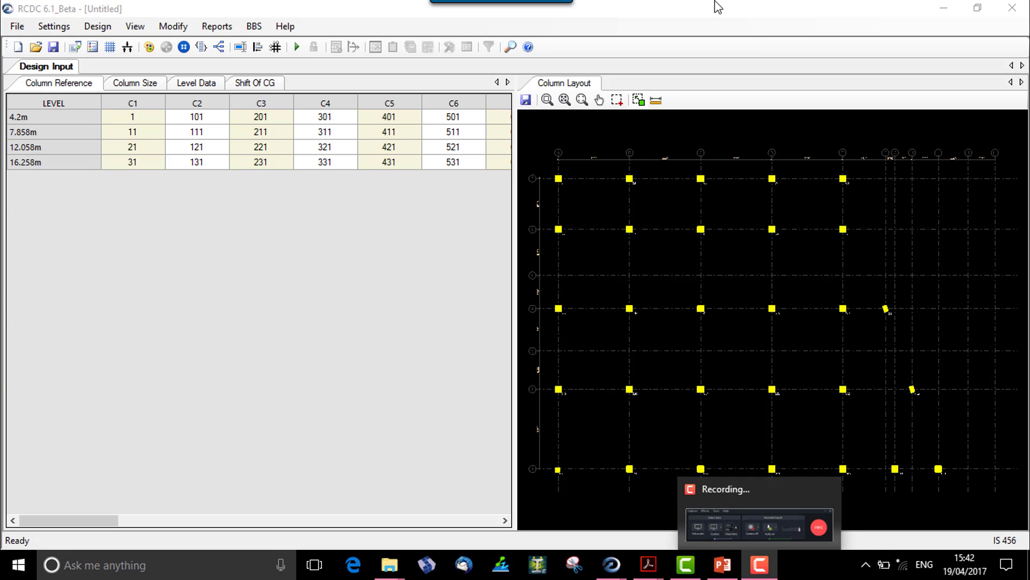
# Turn on live load reduction in Design Settings and accept the default 30, 20, 10, 0% table
pyautogui.click(59, 26)
pyautogui.click(62, 27)
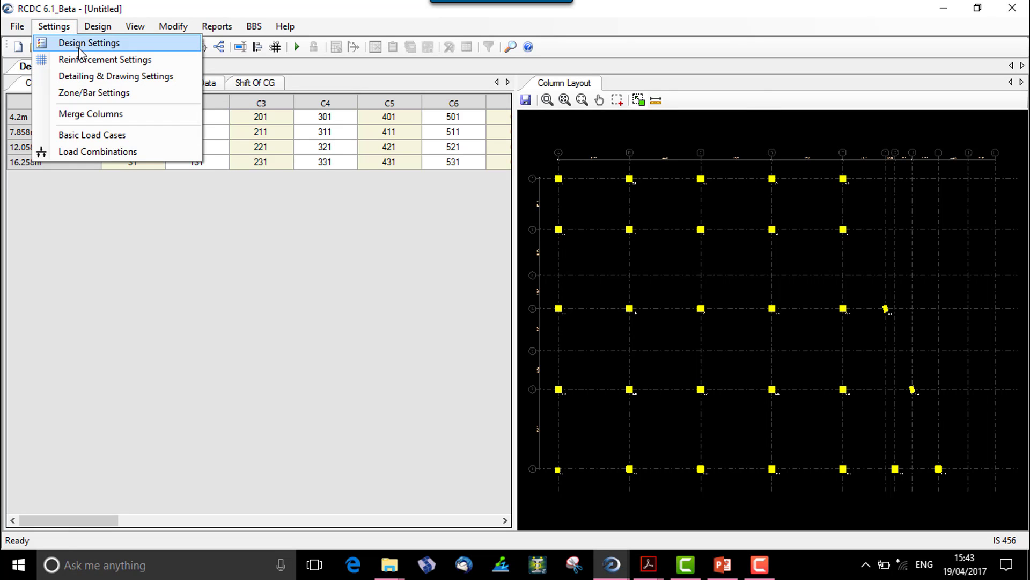
pyautogui.click(85, 42)
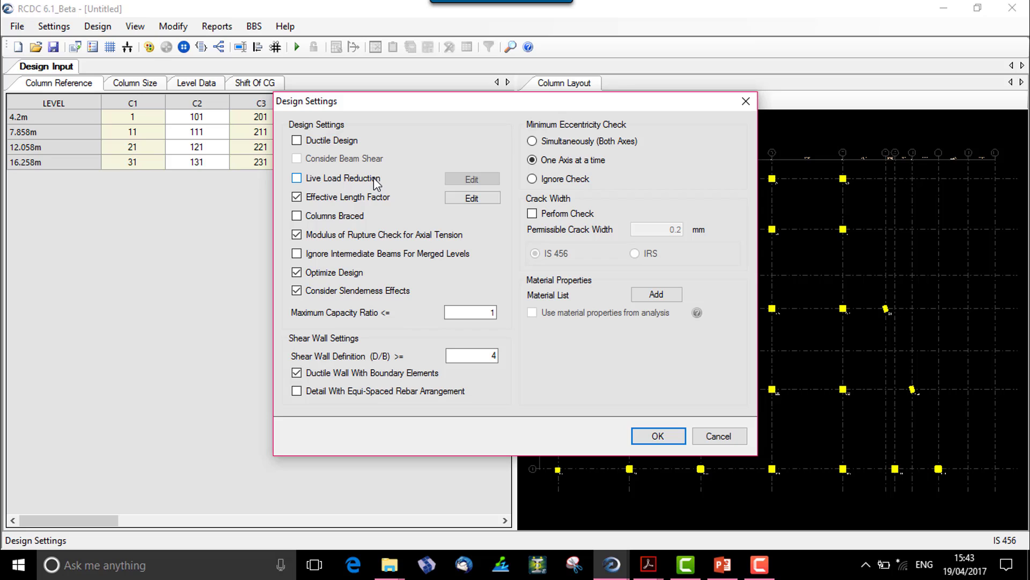
pyautogui.click(296, 178)
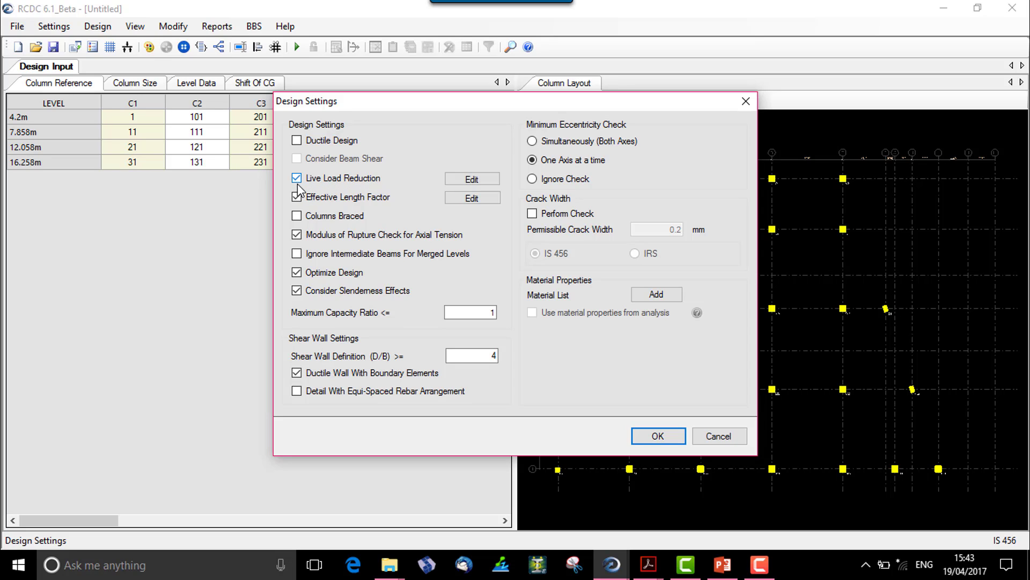
pyautogui.click(482, 182)
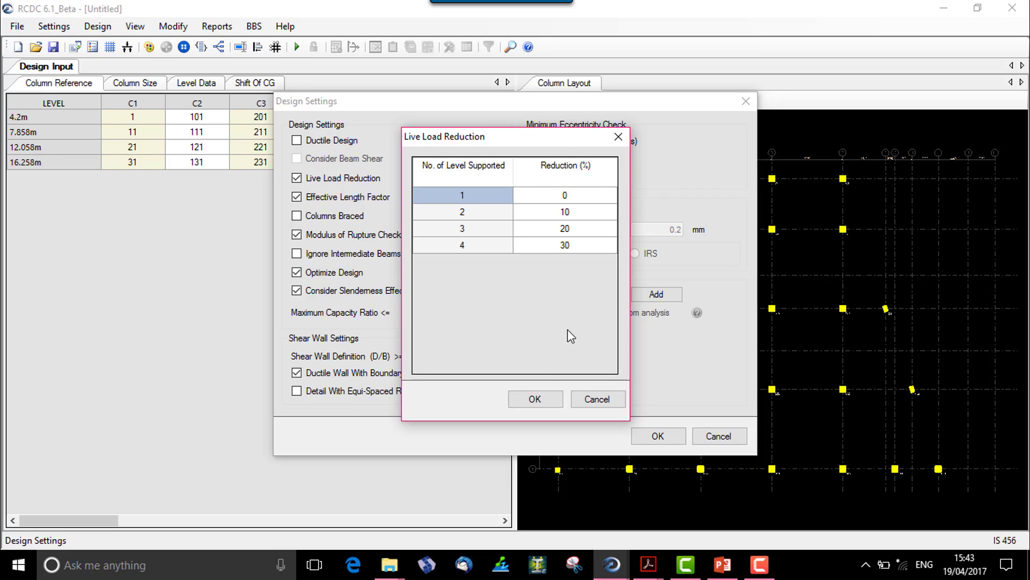
pyautogui.click(545, 399)
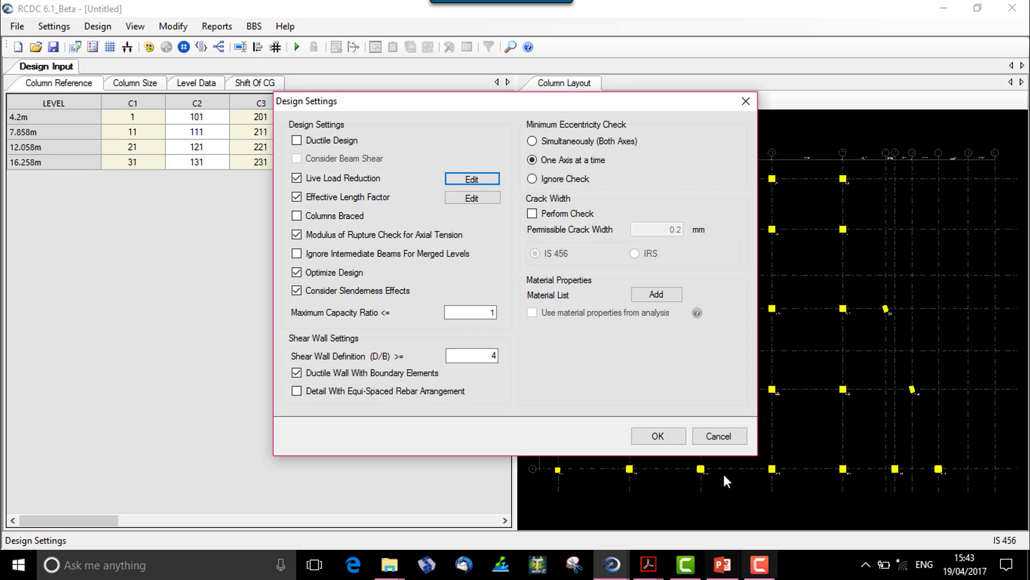
pyautogui.click(671, 439)
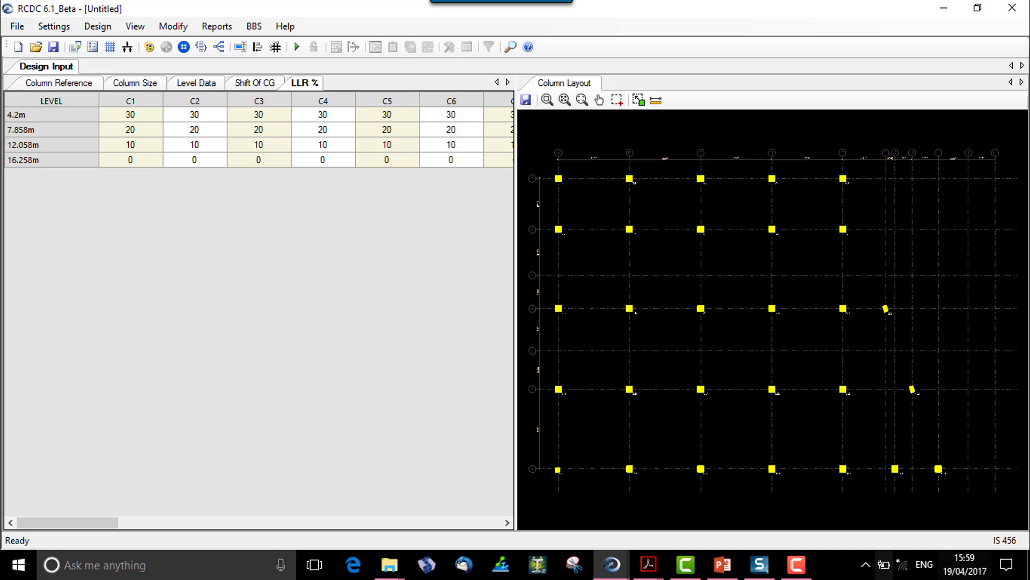
# Open Zone/Bar Settings and review bar counts and spacings for the 450, 500 and 700 edges
pyautogui.click(54, 26)
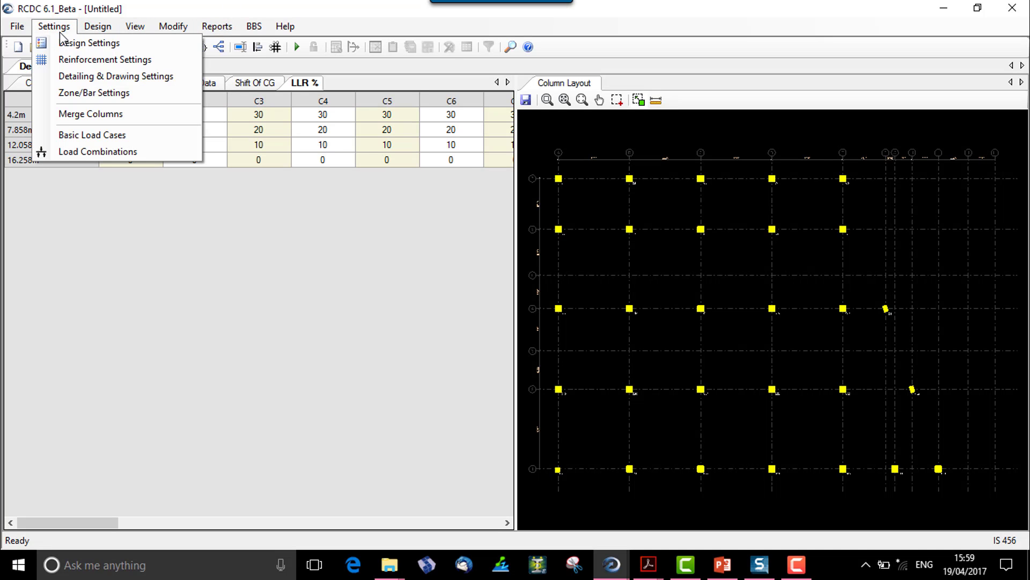
pyautogui.click(86, 92)
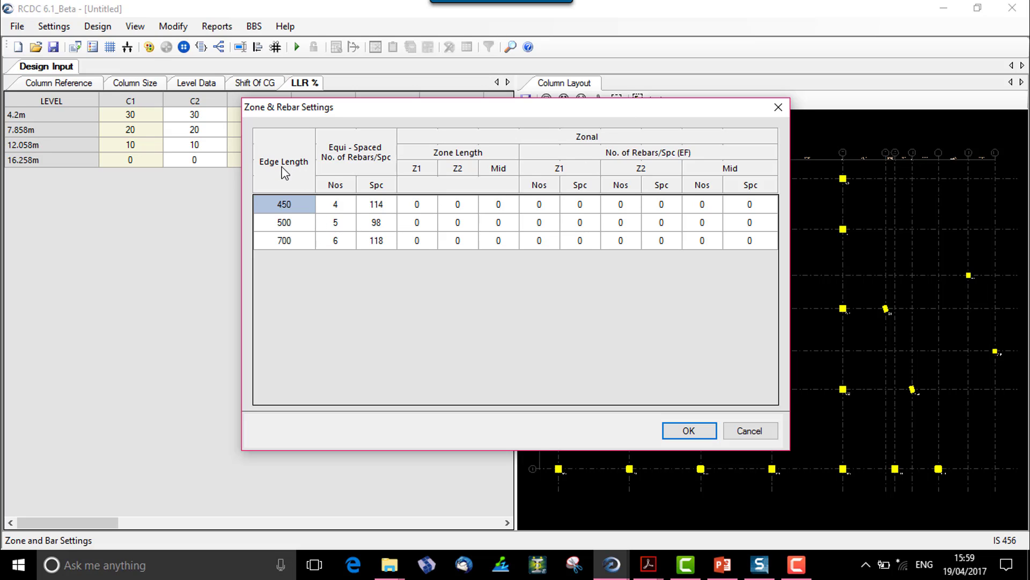
pyautogui.click(295, 223)
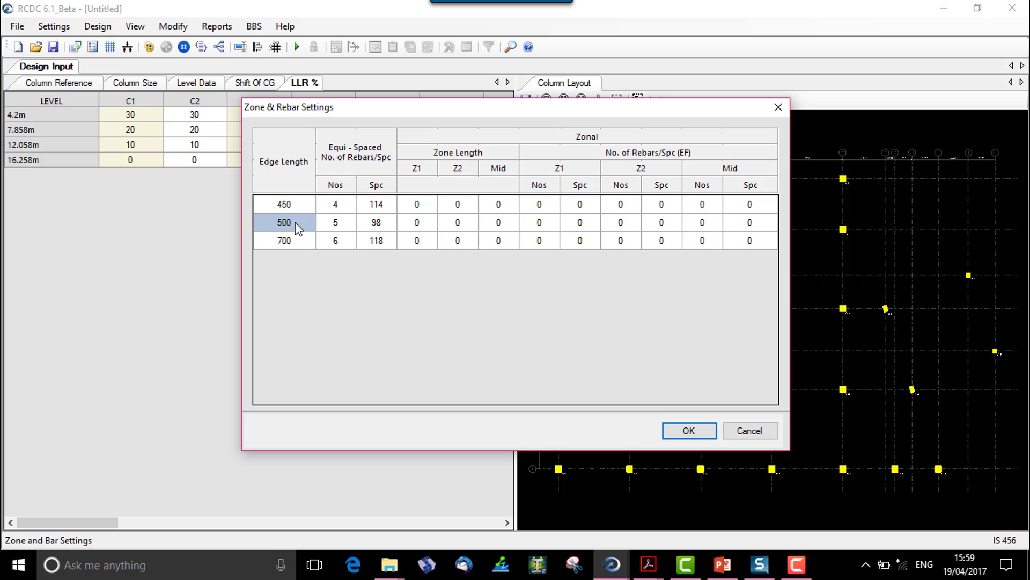
pyautogui.click(295, 242)
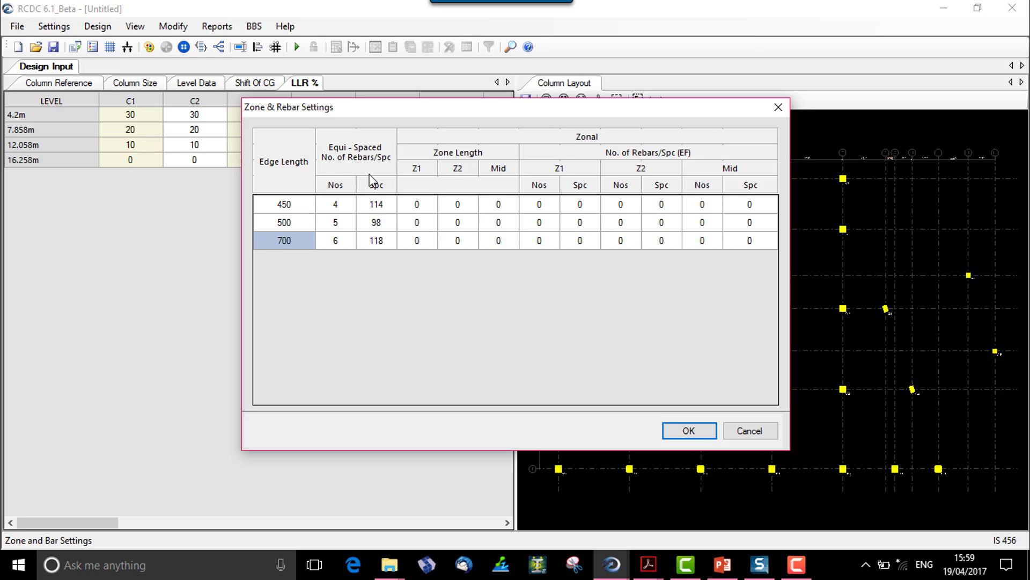
pyautogui.click(340, 205)
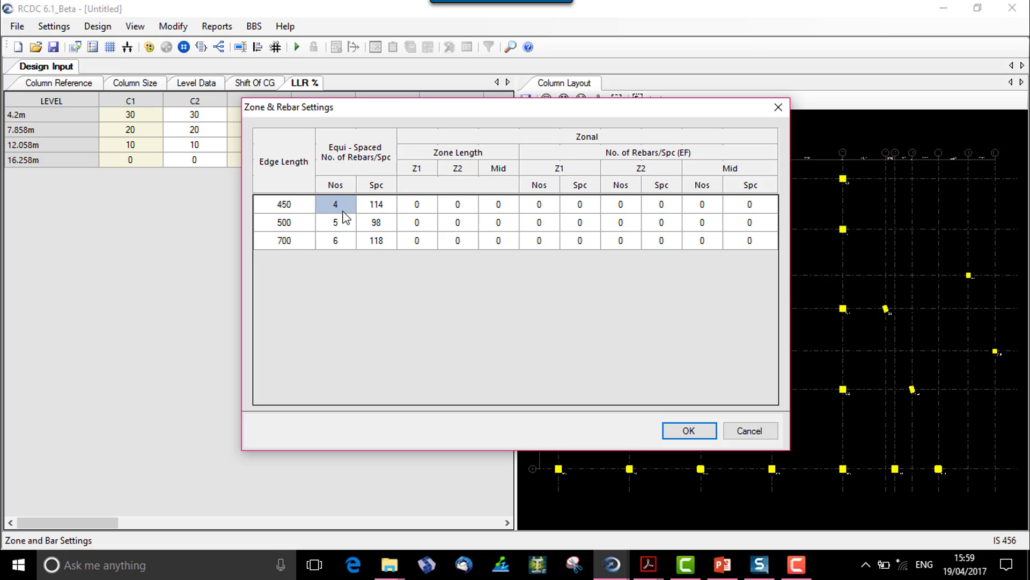
pyautogui.click(344, 225)
pyautogui.click(341, 242)
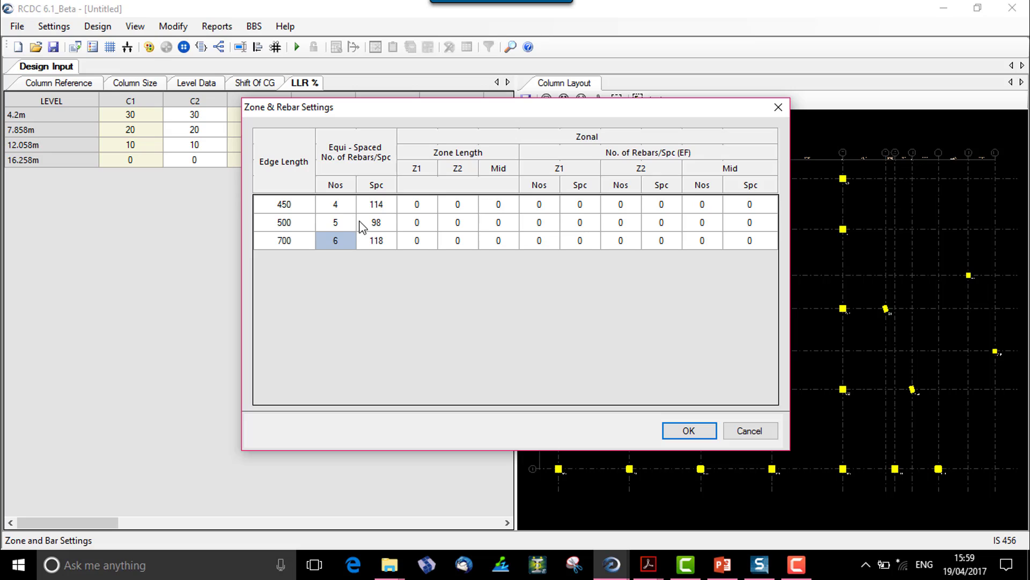
pyautogui.click(374, 205)
pyautogui.click(377, 226)
pyautogui.click(378, 243)
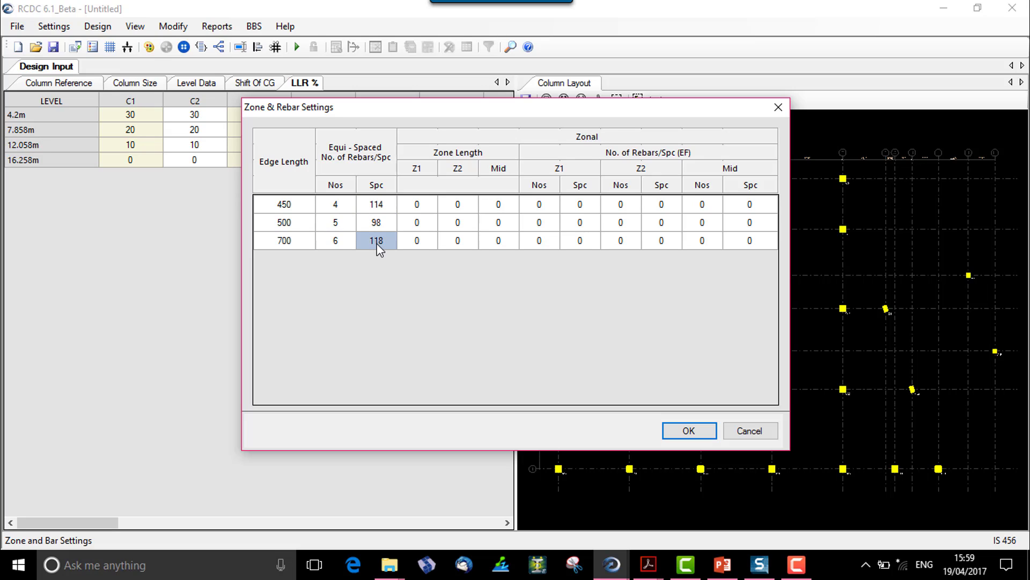
# Set the 450 edge bar count to 5 bars
pyautogui.click(346, 205)
pyautogui.click(348, 206)
pyautogui.write('5')
pyautogui.press('Return')
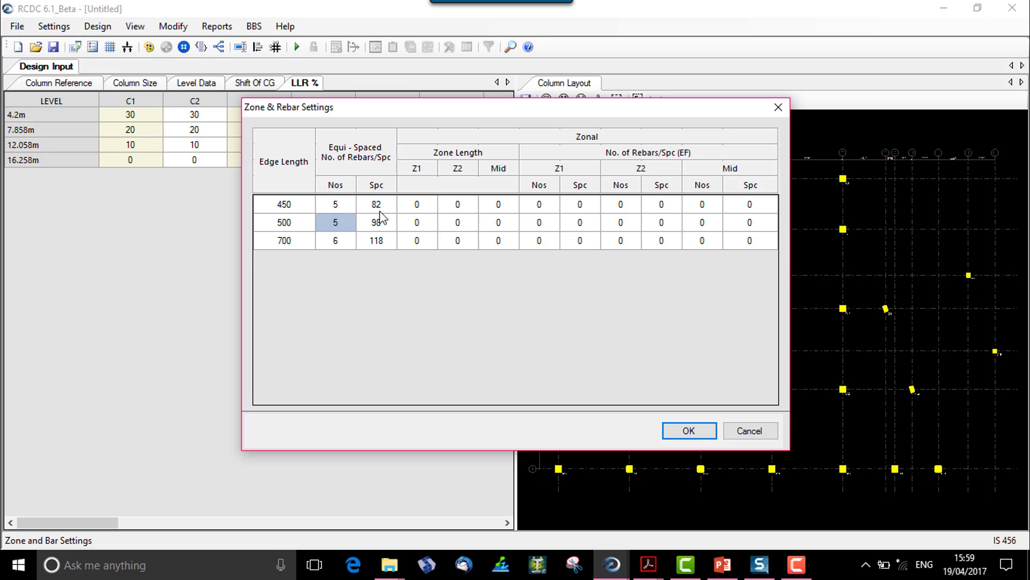
# Settle on 8 bars for the 700 edges after trying 7 and 9, then save the settings
pyautogui.click(346, 245)
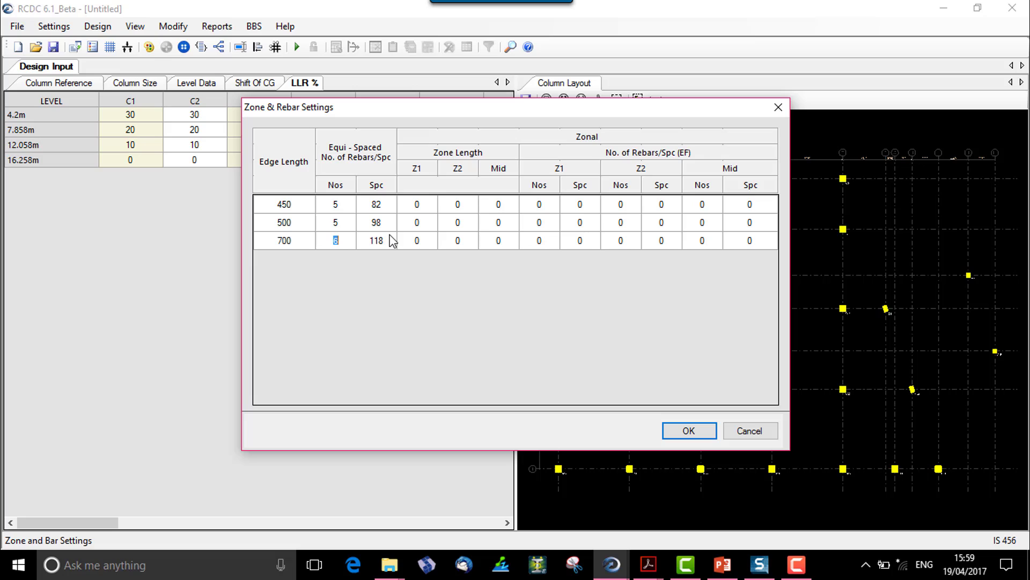
pyautogui.press('BackSpace')
pyautogui.write('7')
pyautogui.press('Return')
pyautogui.click(351, 242)
pyautogui.write('8')
pyautogui.press('Return')
pyautogui.click(349, 239)
pyautogui.write('9')
pyautogui.press('Return')
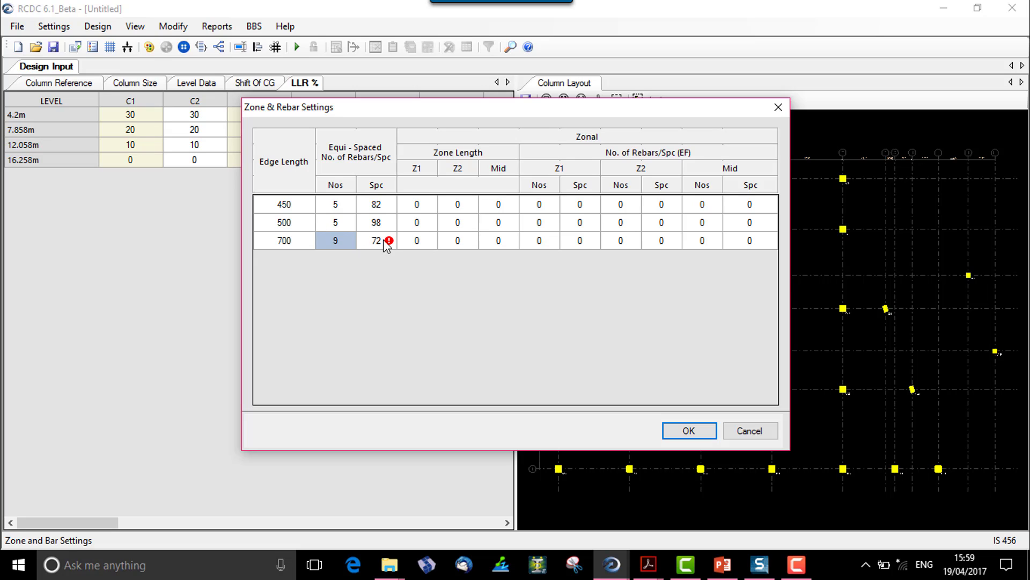
pyautogui.moveTo(390, 241)
pyautogui.click(351, 242)
pyautogui.write('8')
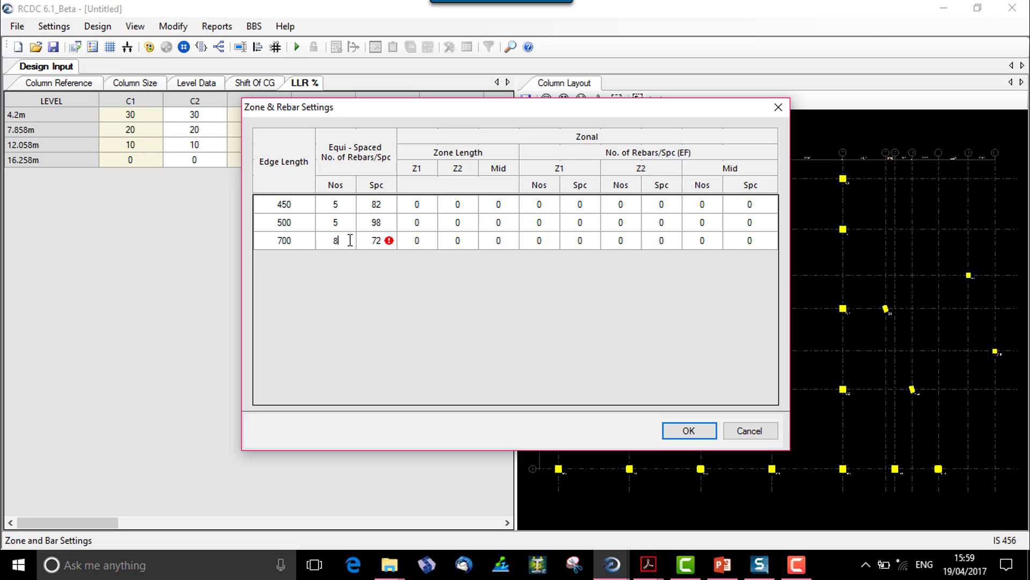
pyautogui.press('Return')
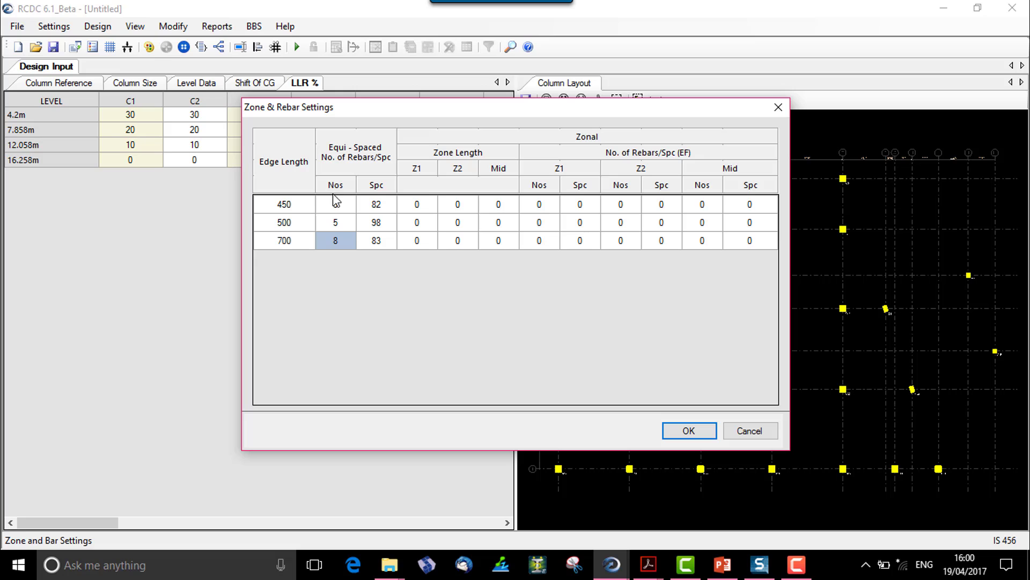
pyautogui.click(684, 430)
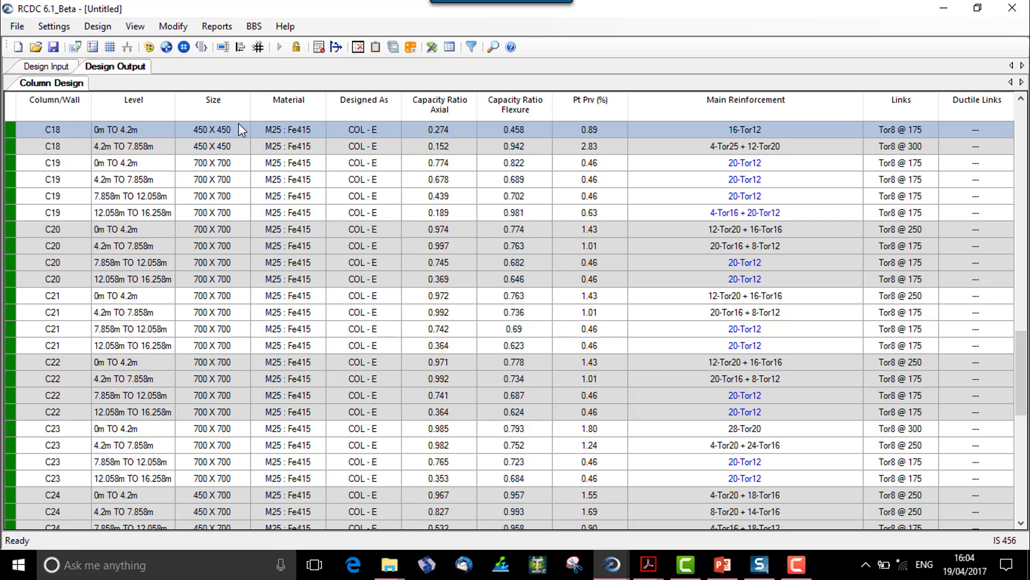
# Open Redesign Section for C18's 0m to 4.2m main reinforcement and cancel, keeping 16-Tor12
pyautogui.click(706, 130)
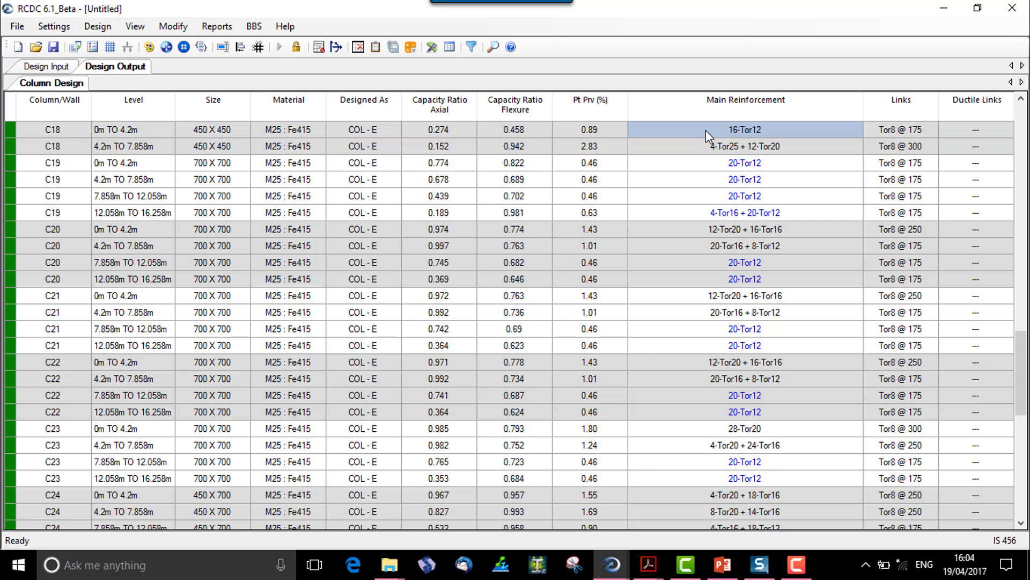
pyautogui.rightClick(706, 130)
pyautogui.click(746, 177)
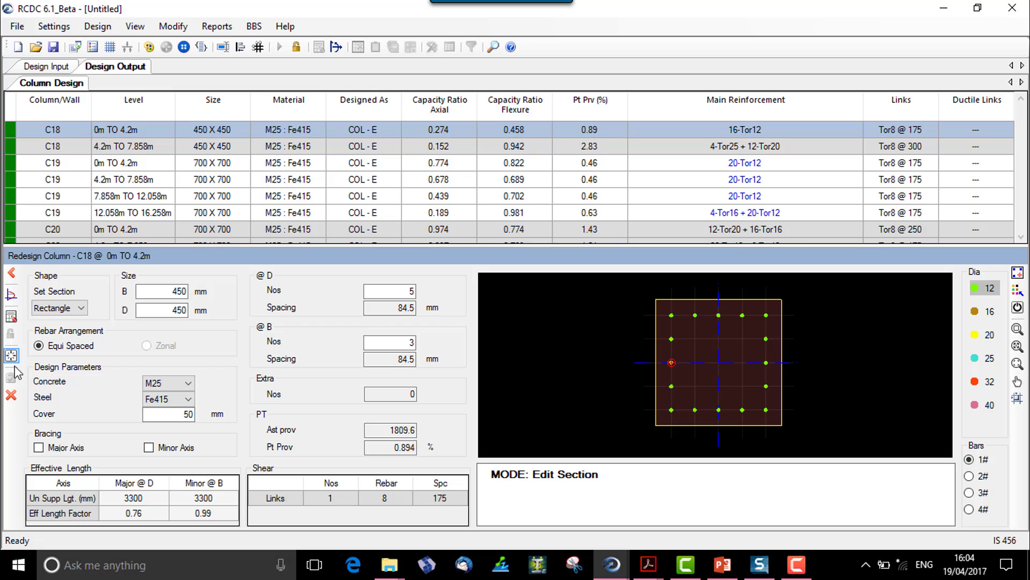
pyautogui.click(12, 396)
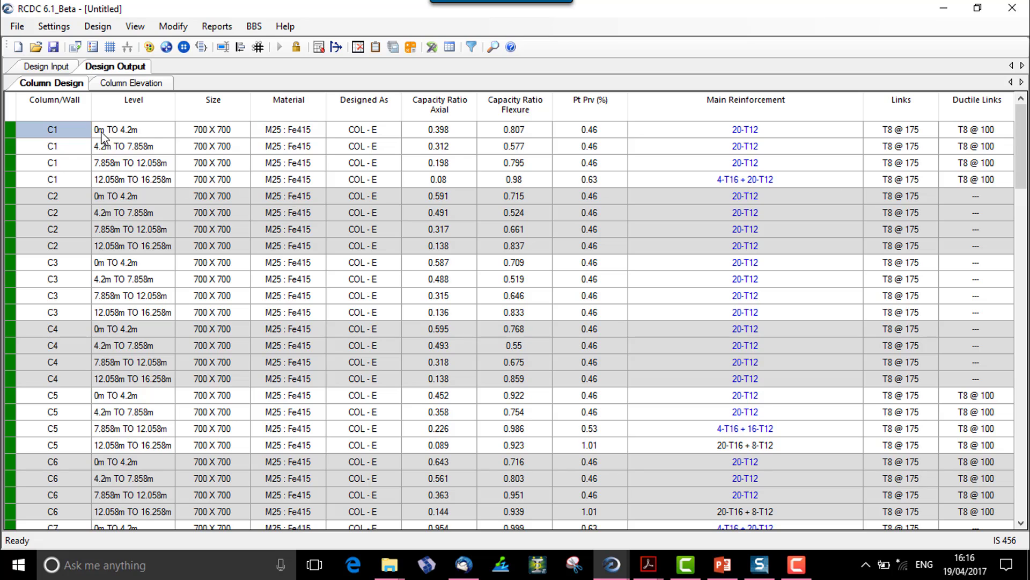
# Select the C1 and C5–C6 rows with T8 @ 100 ductile links, then view Column Elevation drawings
pyautogui.moveTo(101, 132); pyautogui.dragTo(101, 180)
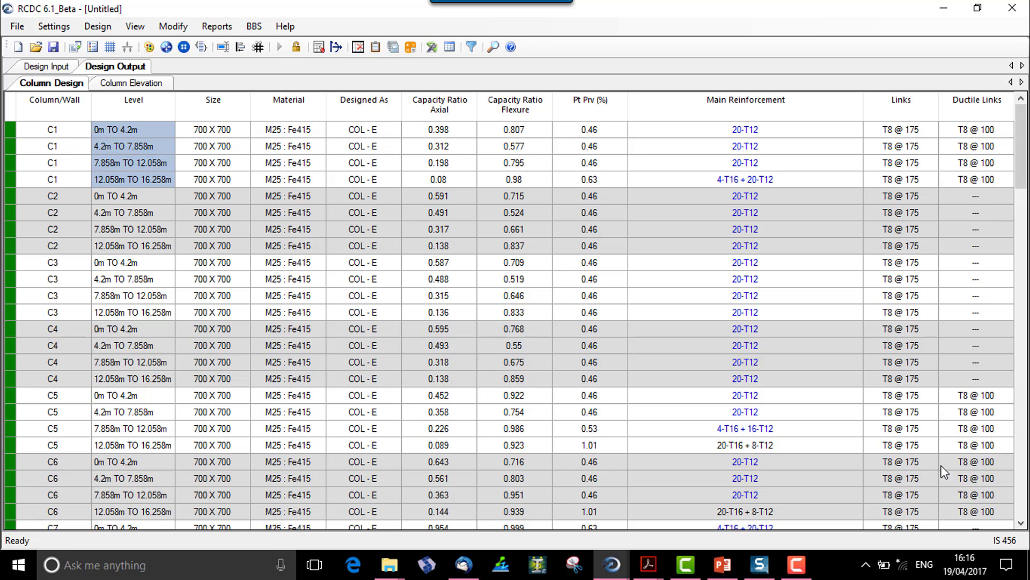
pyautogui.click(122, 403)
pyautogui.moveTo(122, 403); pyautogui.dragTo(989, 457)
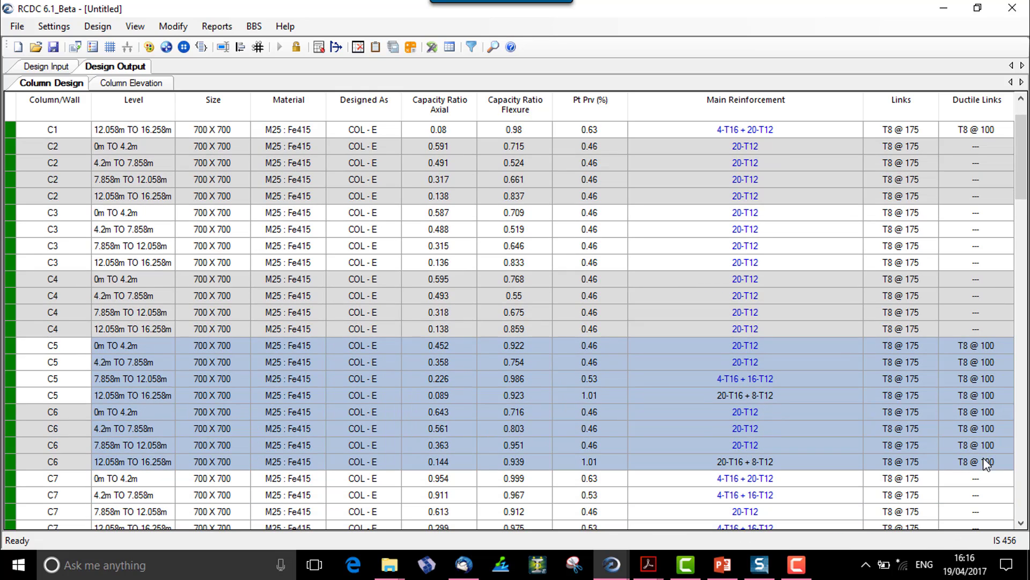
pyautogui.scroll(1, 101, 220)
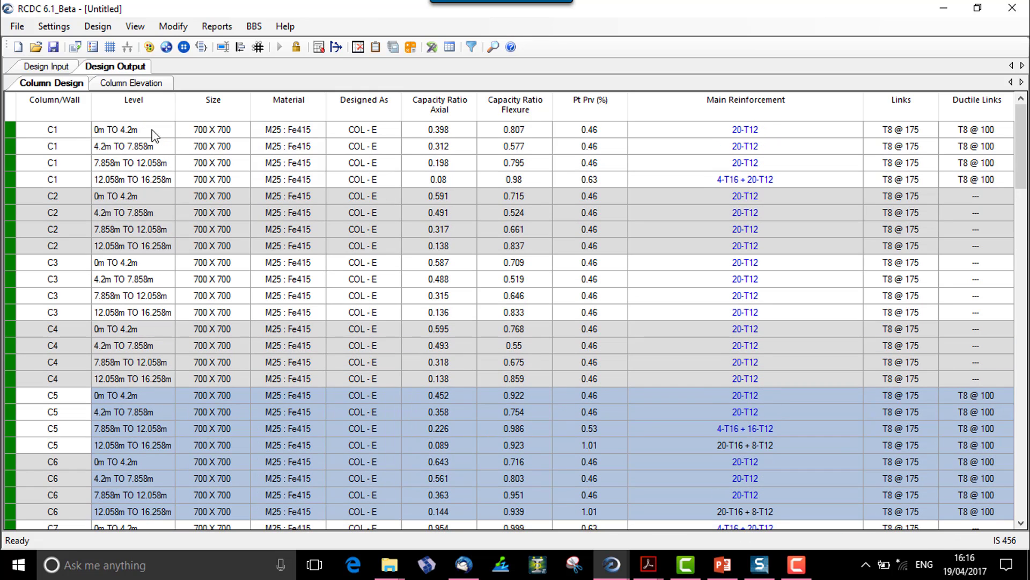
pyautogui.click(160, 85)
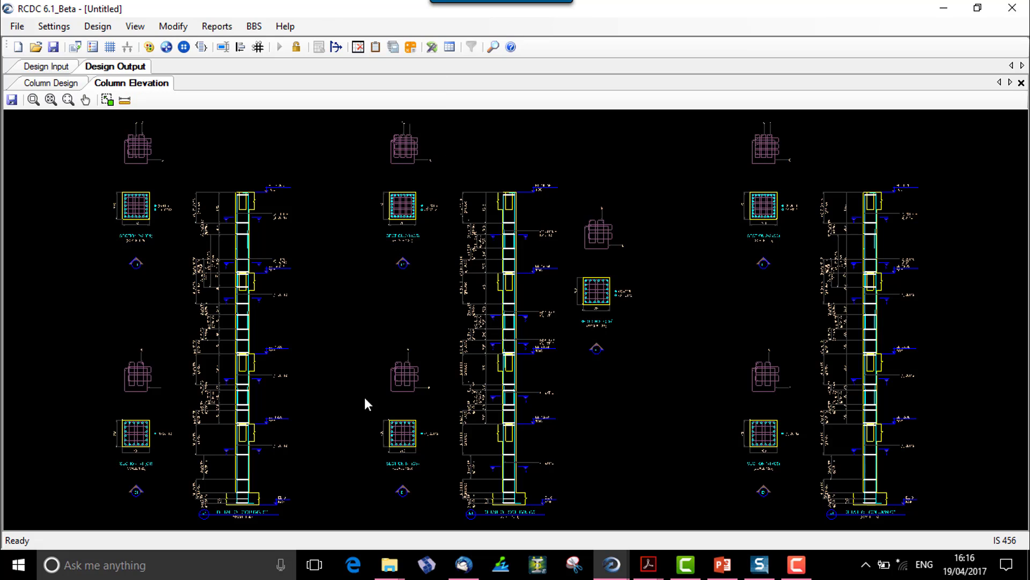
pyautogui.scroll(6, 355, 401)
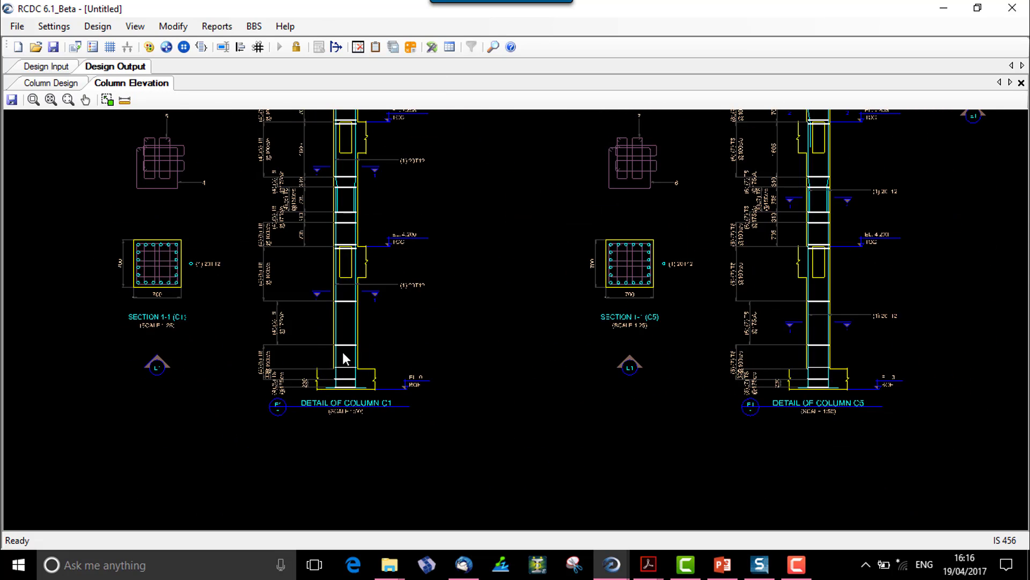
pyautogui.scroll(5, 378, 439)
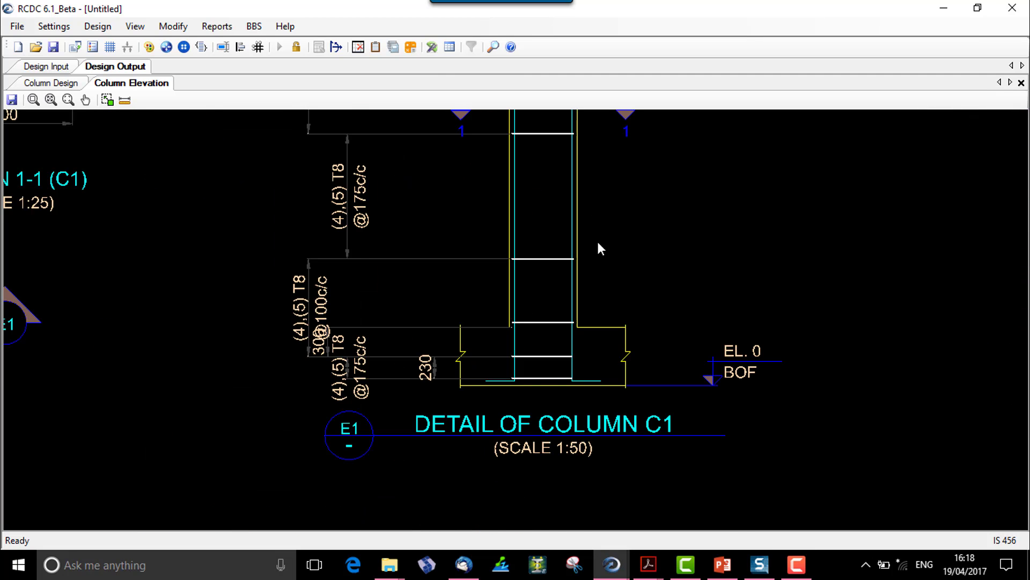
pyautogui.moveTo(597, 239)
pyautogui.mouseDown(button='middle')
pyautogui.moveTo(552, 428)
pyautogui.moveTo(600, 374)
pyautogui.mouseUp(button='middle')
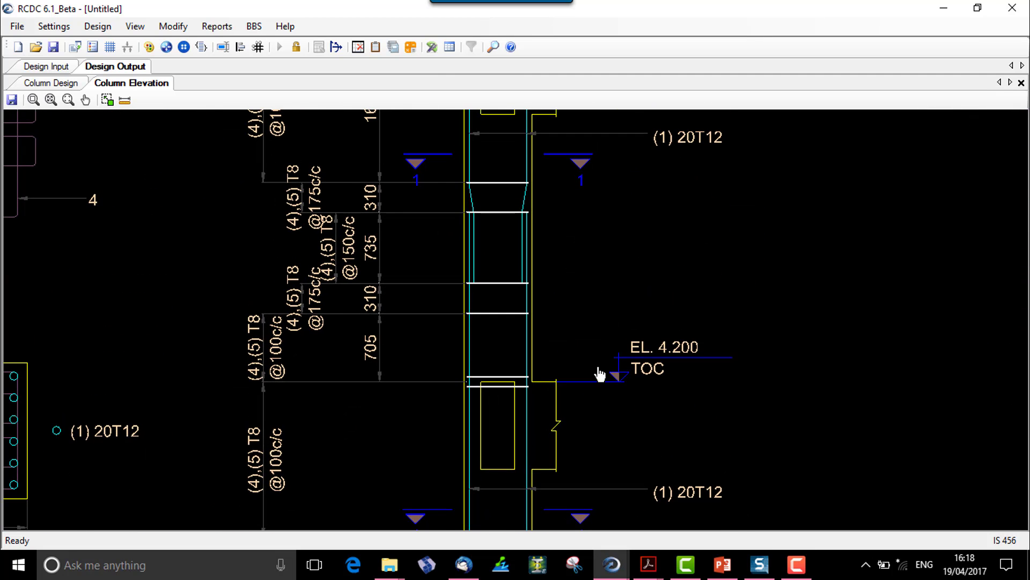
pyautogui.scroll(5, 563, 315)
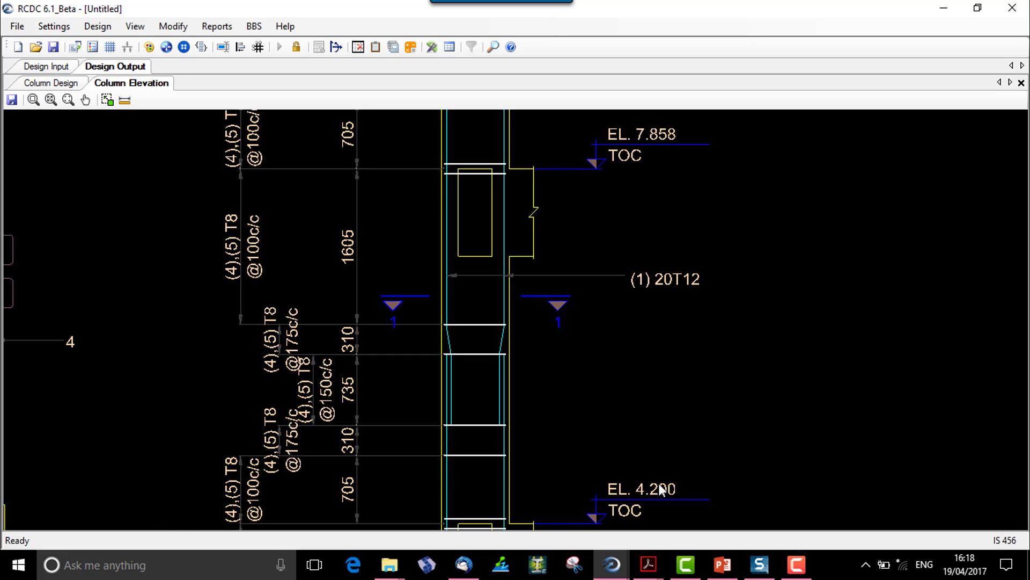
pyautogui.scroll(-2, 432, 418)
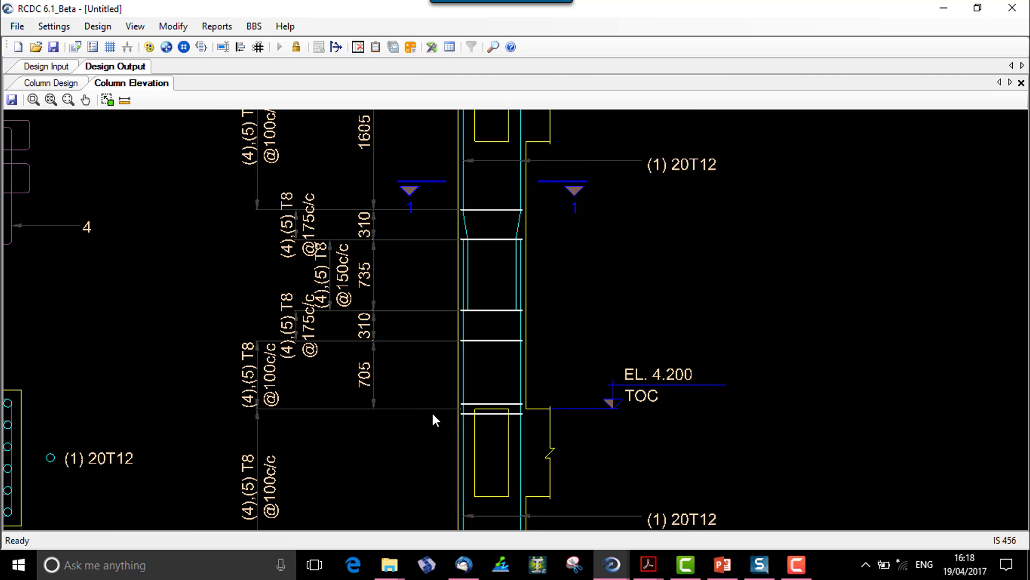
pyautogui.keyDown('ctrl'); pyautogui.scroll(2, 439, 401); pyautogui.keyUp('ctrl')
pyautogui.keyDown('ctrl'); pyautogui.scroll(2, 439, 400); pyautogui.keyUp('ctrl')
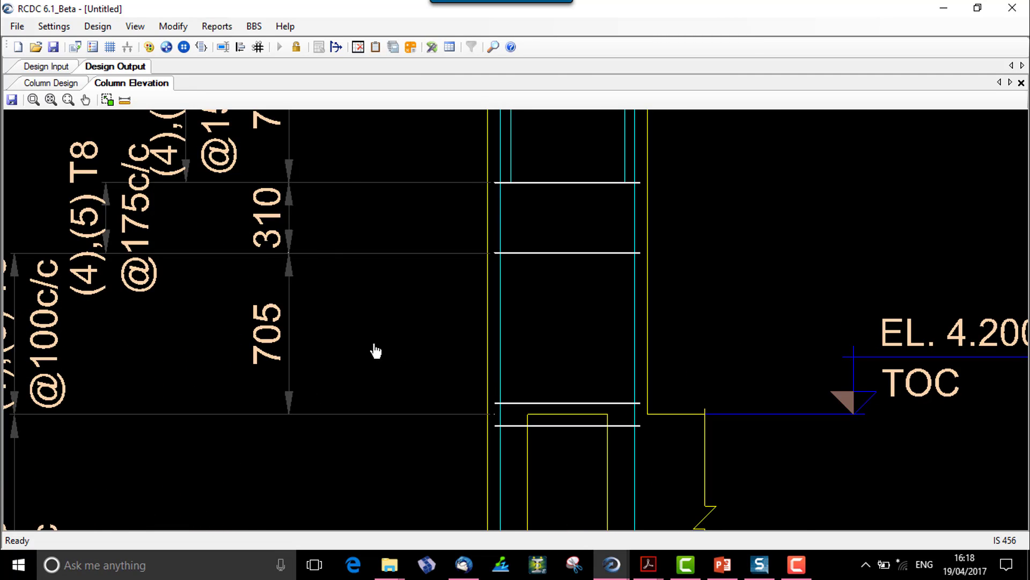
pyautogui.moveTo(372, 349); pyautogui.dragTo(559, 357, button='middle')
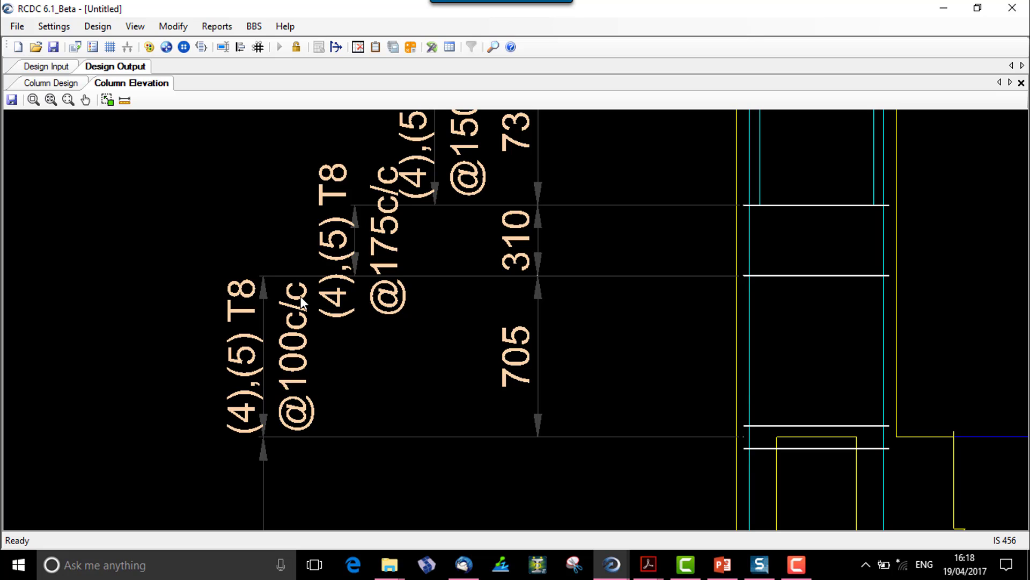
pyautogui.click(60, 86)
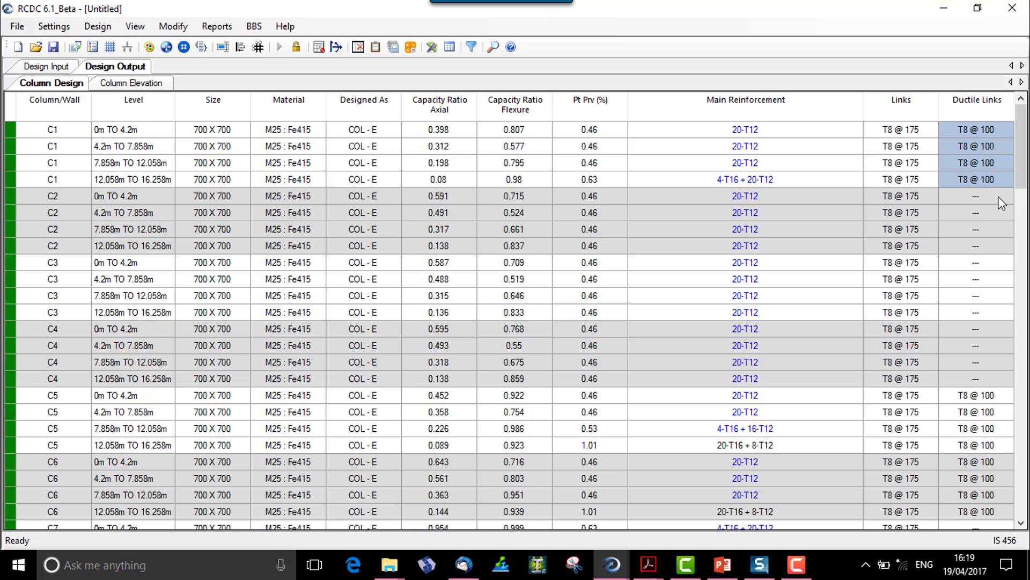
pyautogui.moveTo(981, 129); pyautogui.dragTo(981, 183)
pyautogui.moveTo(919, 132); pyautogui.dragTo(911, 180)
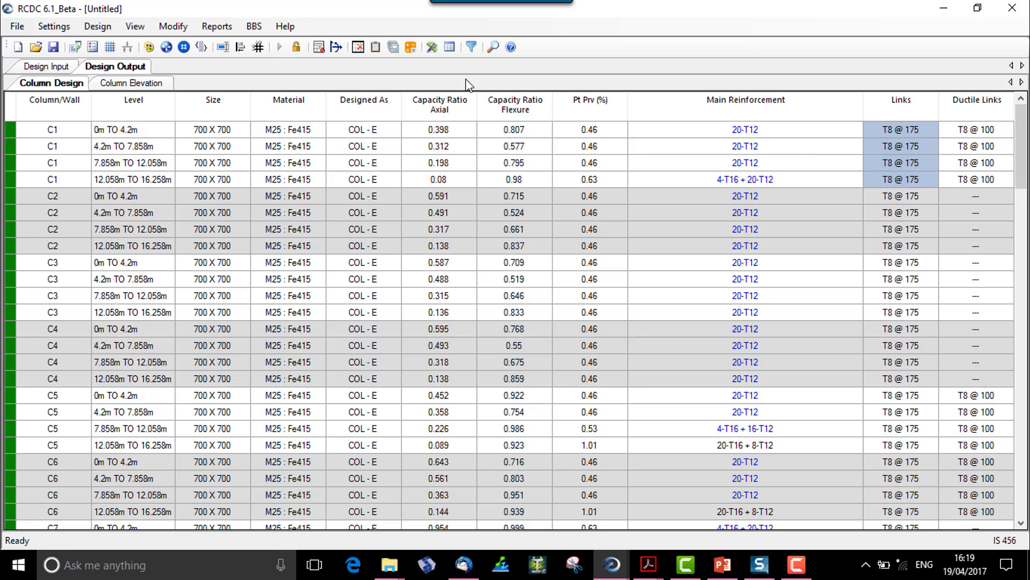
pyautogui.click(141, 85)
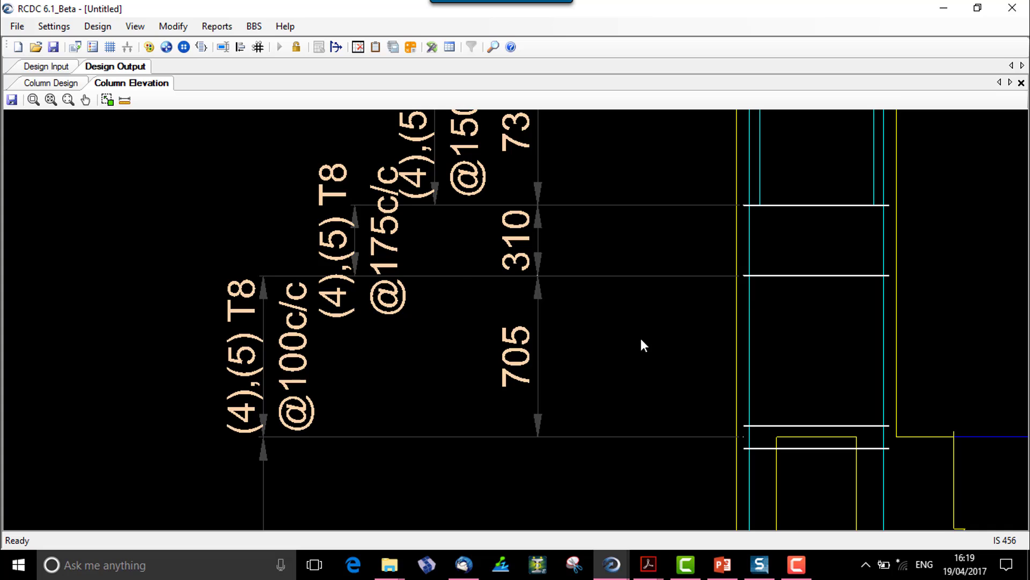
pyautogui.scroll(1, 395, 221)
pyautogui.scroll(-1, 561, 299)
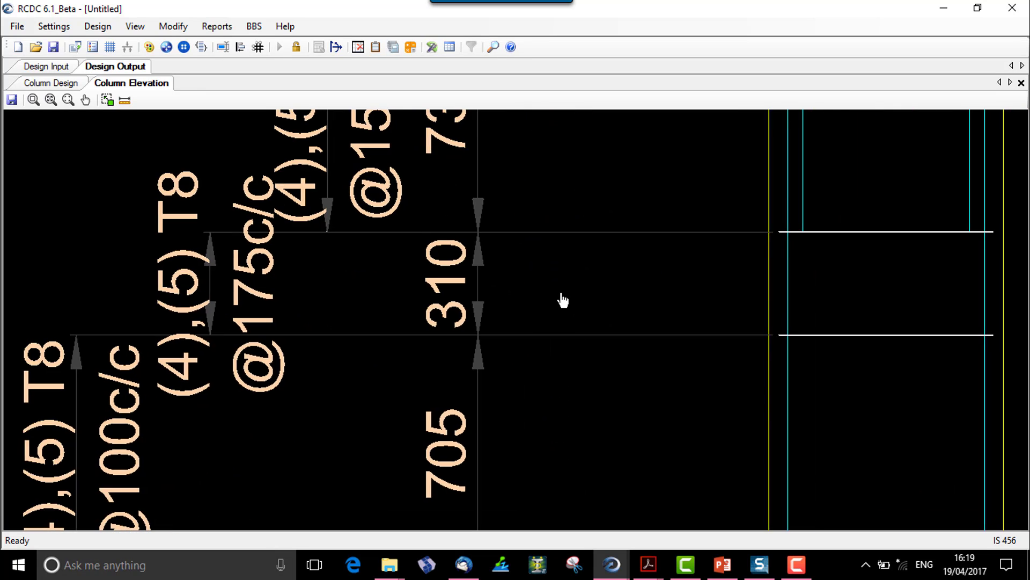
pyautogui.scroll(1, 531, 299)
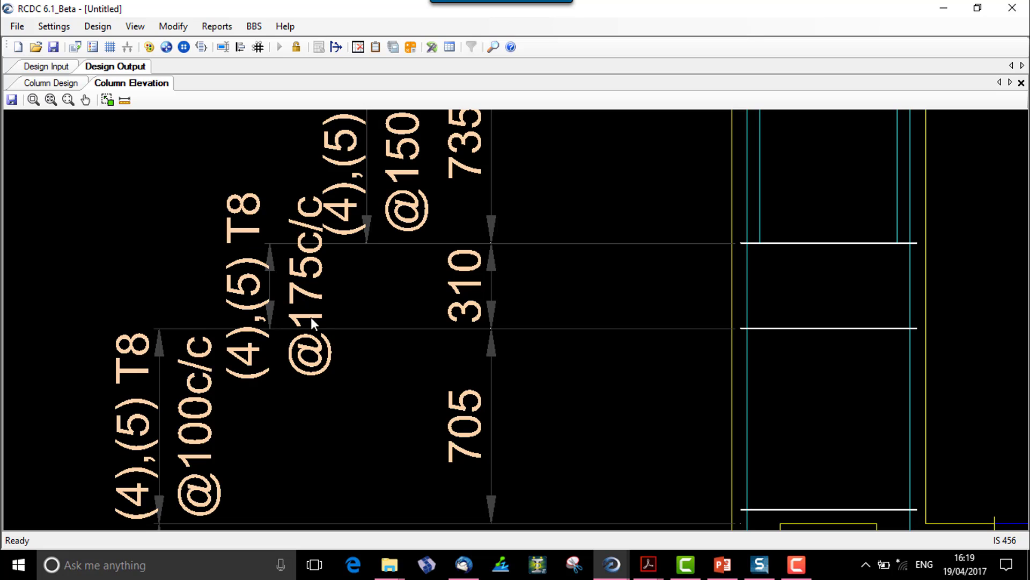
pyautogui.moveTo(526, 224); pyautogui.dragTo(386, 375, button='middle')
pyautogui.scroll(-1, 476, 351)
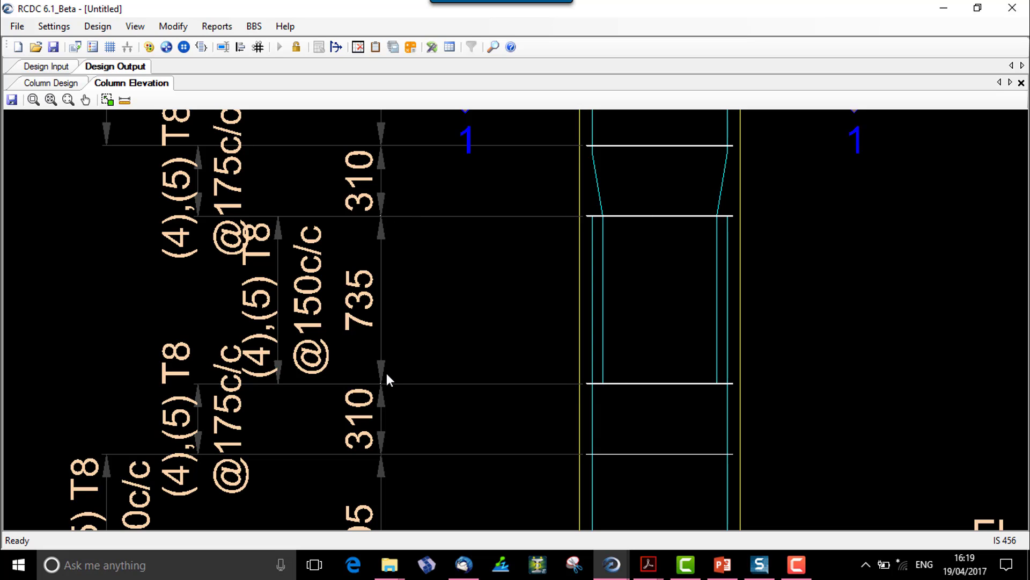
pyautogui.moveTo(335, 342); pyautogui.dragTo(381, 346, button='middle')
pyautogui.scroll(1, 365, 324)
pyautogui.scroll(1, 365, 325)
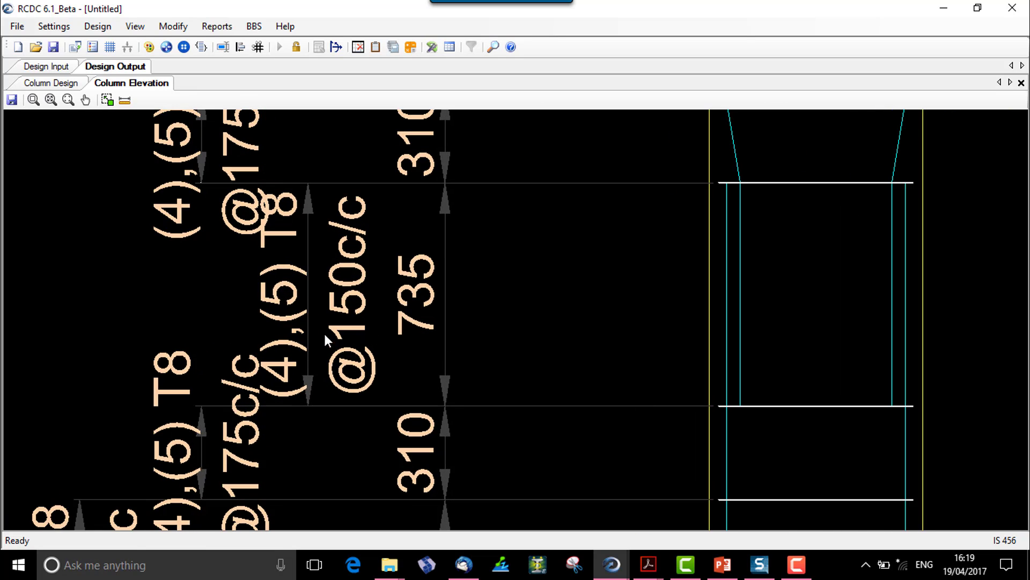
pyautogui.moveTo(507, 249); pyautogui.dragTo(502, 278, button='middle')
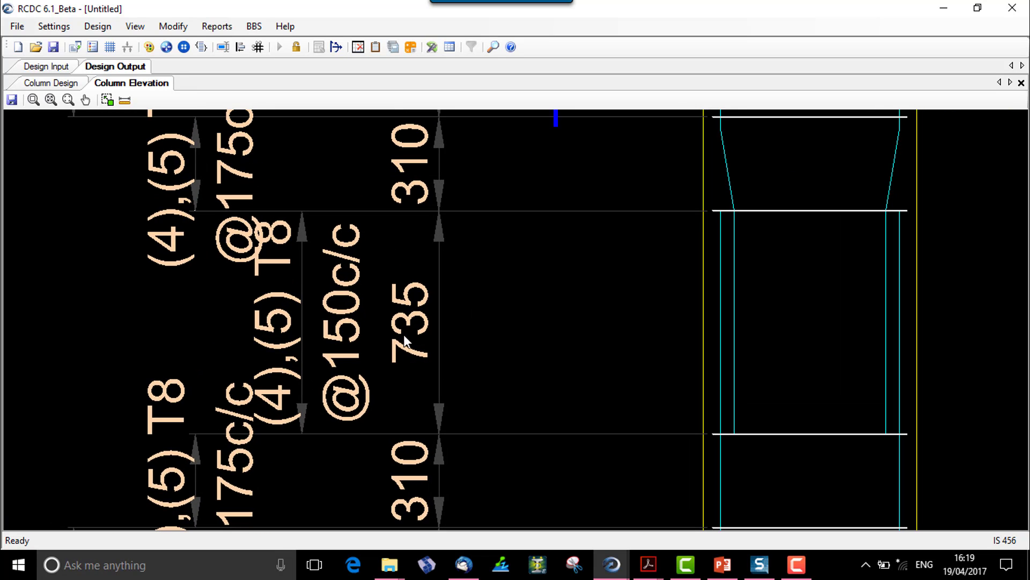
pyautogui.scroll(-3, 391, 333)
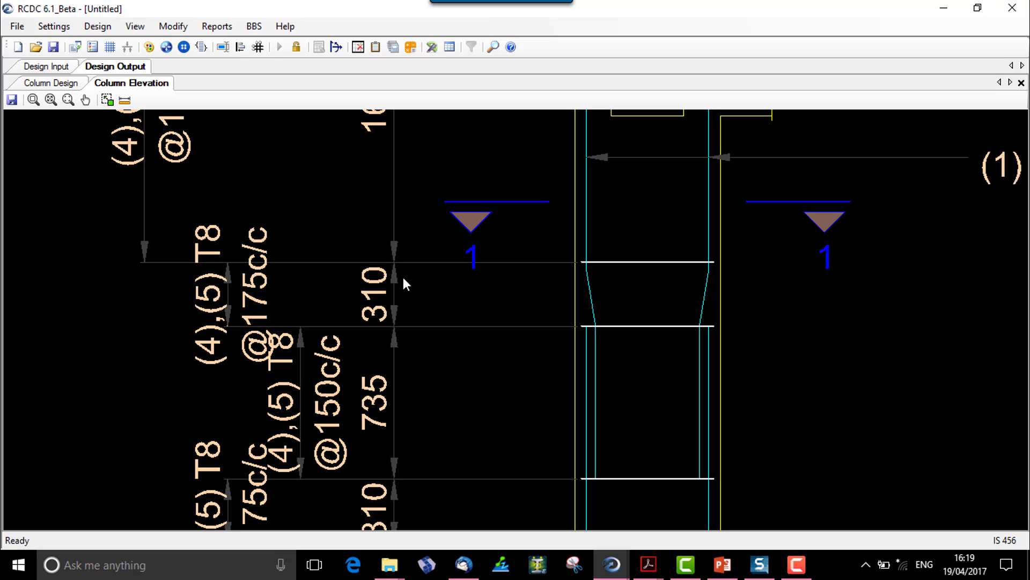
pyautogui.moveTo(481, 269)
pyautogui.mouseDown(button='middle')
pyautogui.moveTo(501, 338)
pyautogui.moveTo(489, 374)
pyautogui.mouseUp(button='middle')
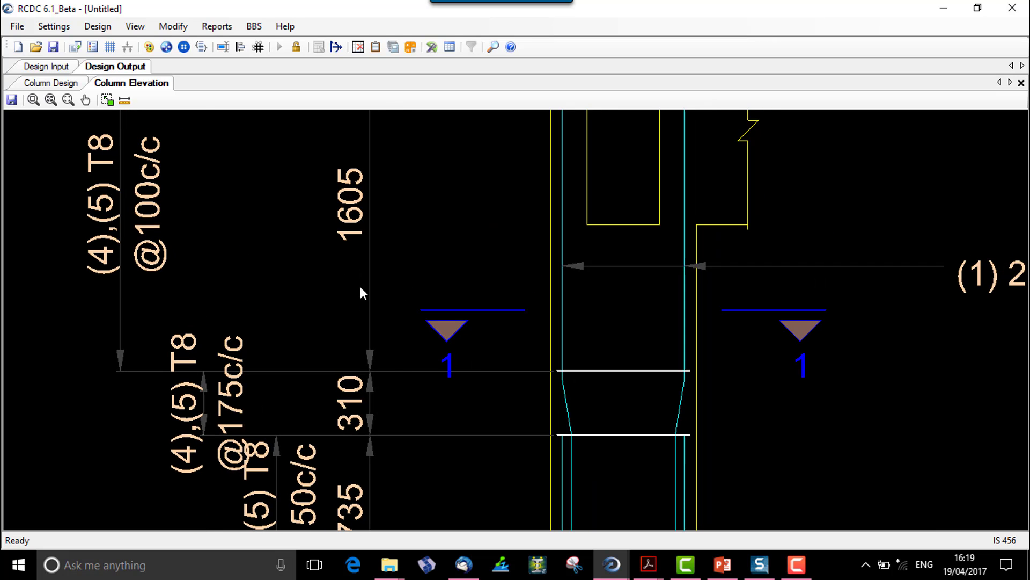
pyautogui.moveTo(606, 212); pyautogui.dragTo(552, 397, button='middle')
pyautogui.scroll(-3, 552, 394)
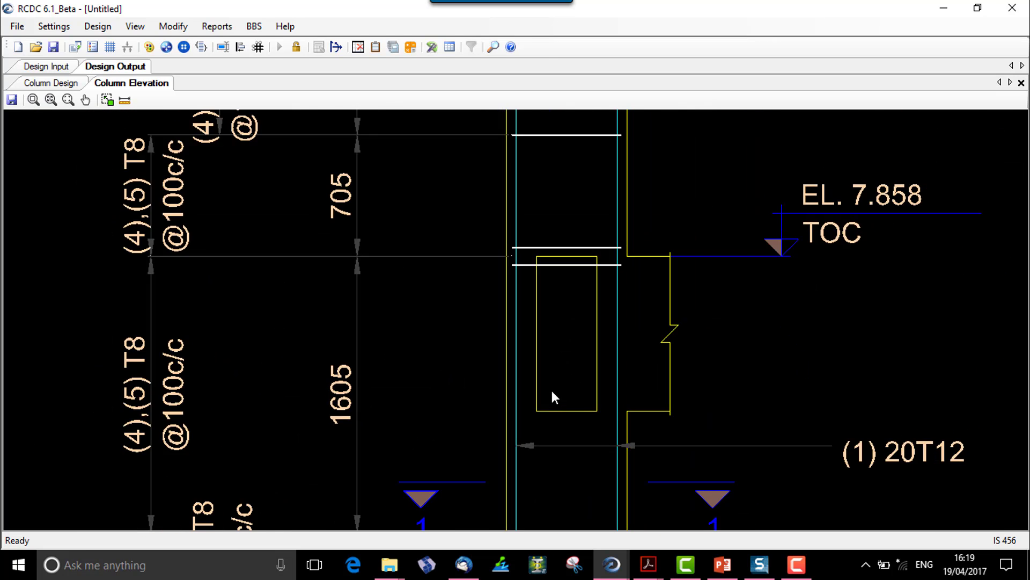
pyautogui.moveTo(451, 413); pyautogui.dragTo(446, 342, button='middle')
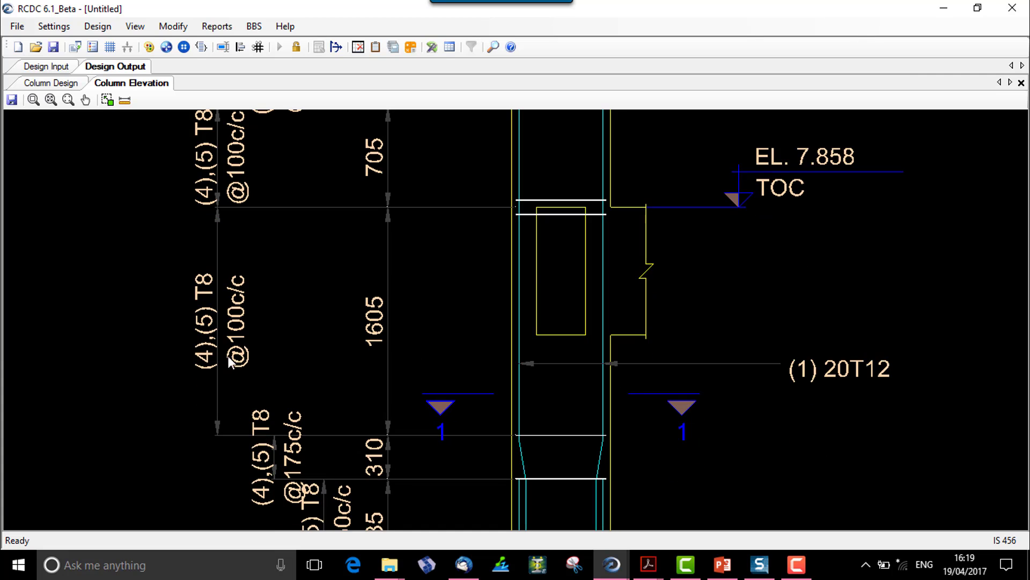
pyautogui.moveTo(250, 223); pyautogui.dragTo(252, 319, button='middle')
pyautogui.moveTo(370, 411); pyautogui.dragTo(370, 285, button='middle')
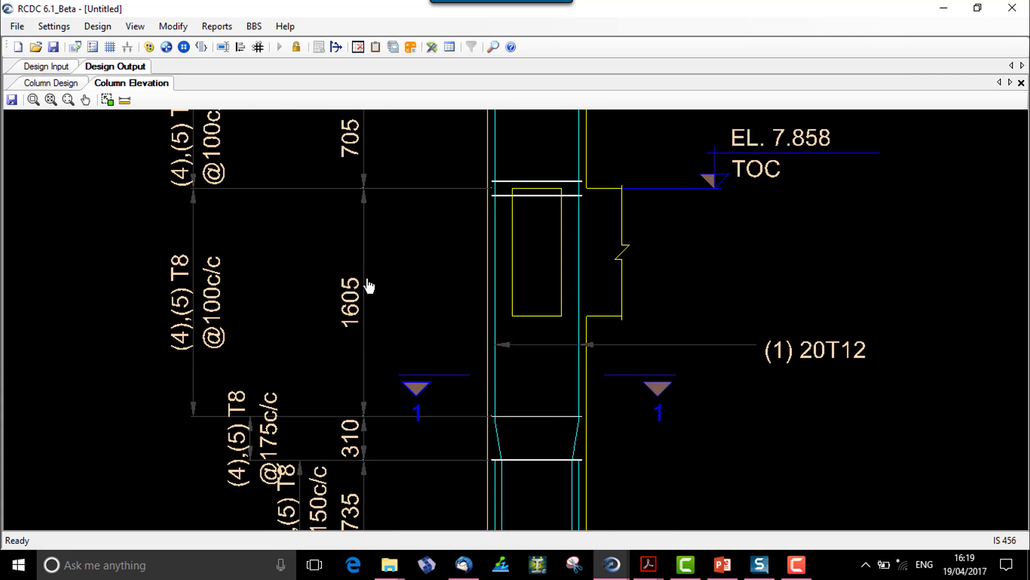
pyautogui.scroll(-1, 375, 274)
pyautogui.moveTo(471, 437); pyautogui.dragTo(444, 356, button='middle')
pyautogui.scroll(1, 479, 387)
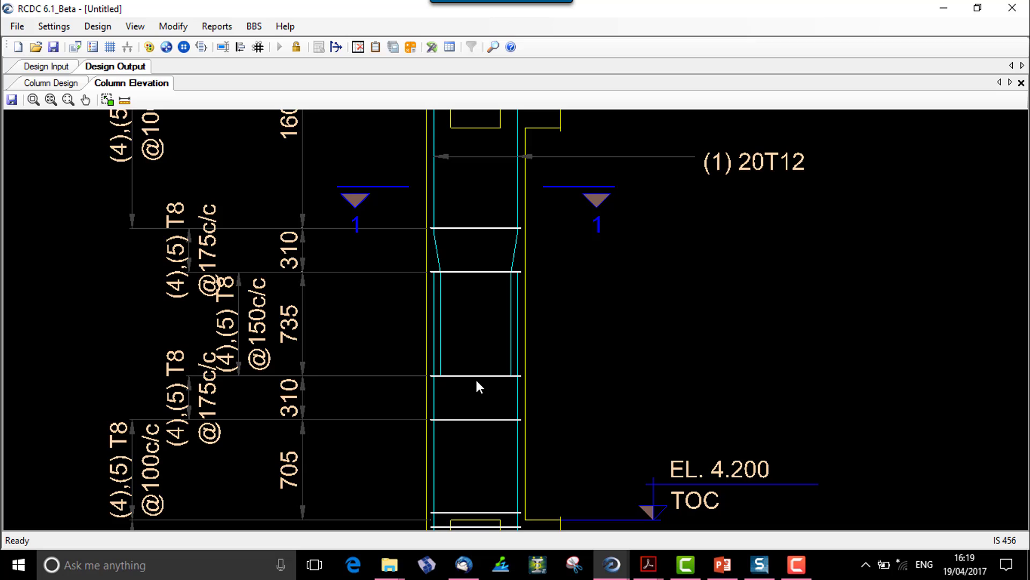
pyautogui.scroll(1, 318, 443)
pyautogui.moveTo(318, 442); pyautogui.dragTo(320, 416, button='middle')
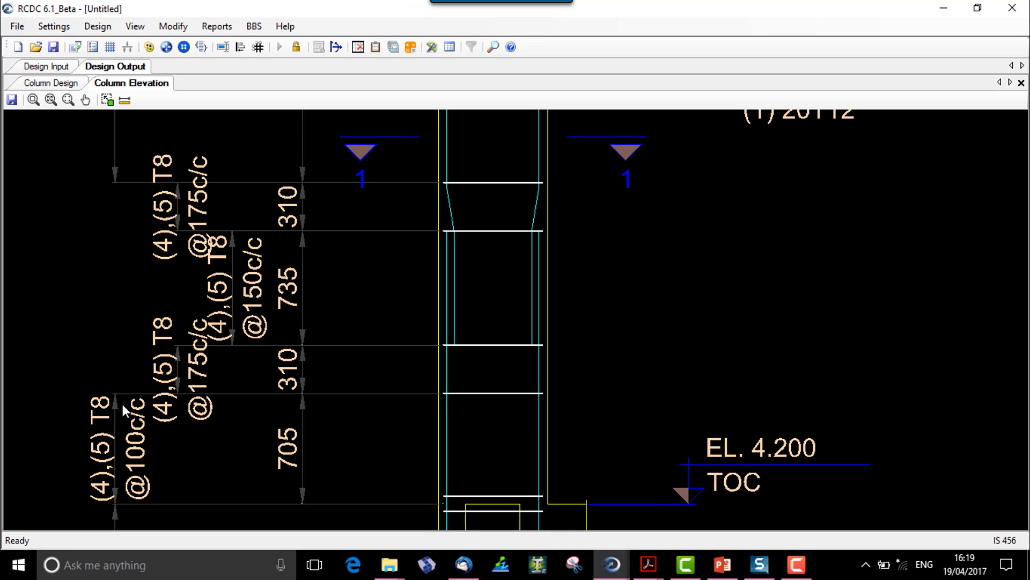
# Show all column elevations, then edit the permissible crack width in Design Settings
pyautogui.click(50, 99)
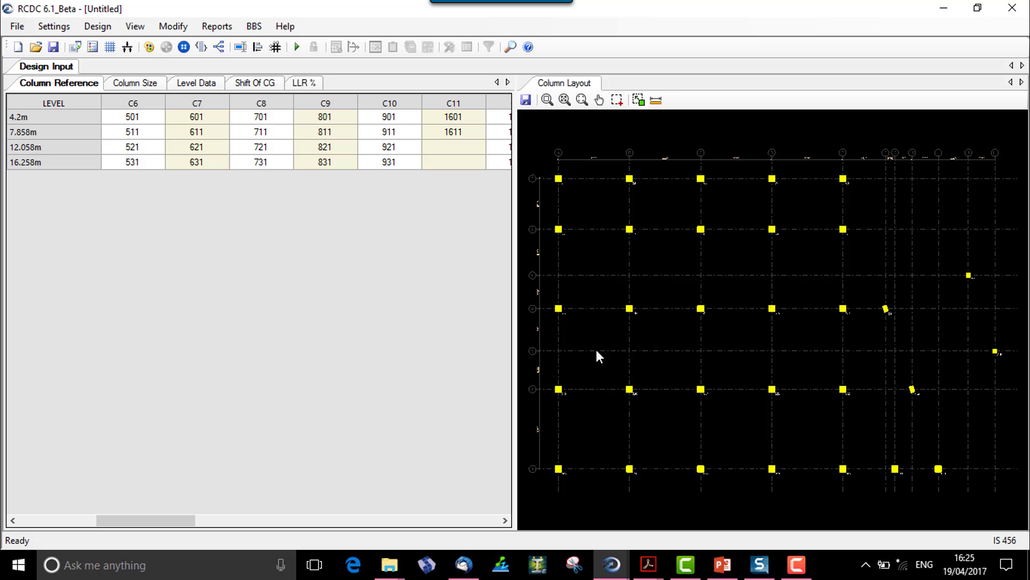
pyautogui.click(68, 27)
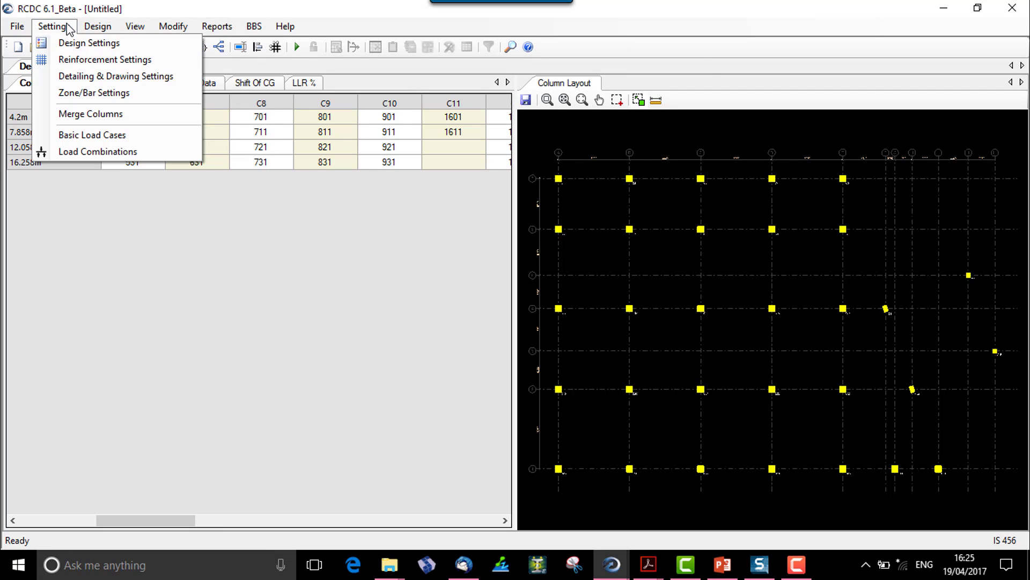
pyautogui.click(80, 43)
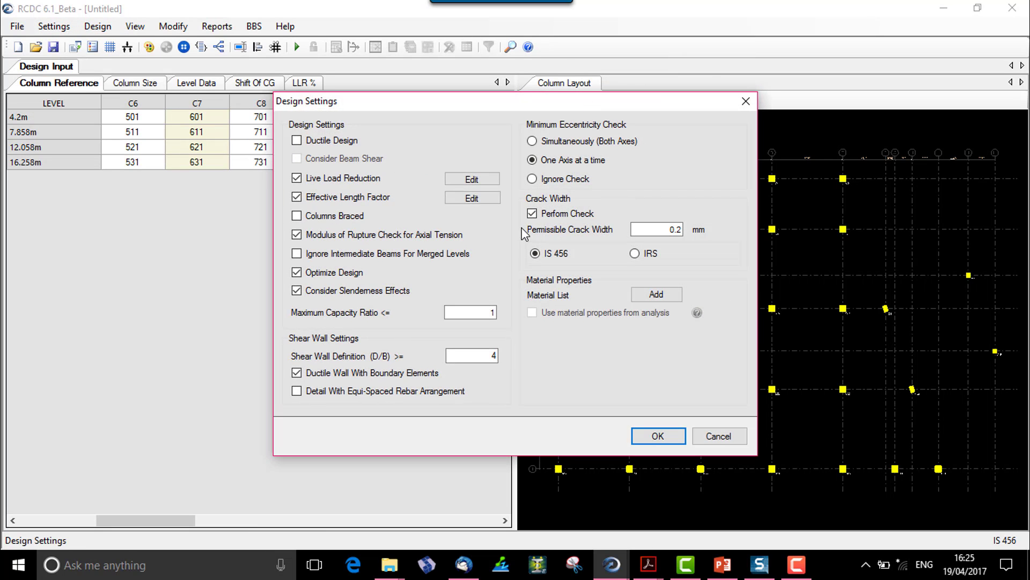
pyautogui.click(650, 231)
# Accept the crack width settings, rerun the design, and tick C1 for the Design Calculations report
pyautogui.click(665, 442)
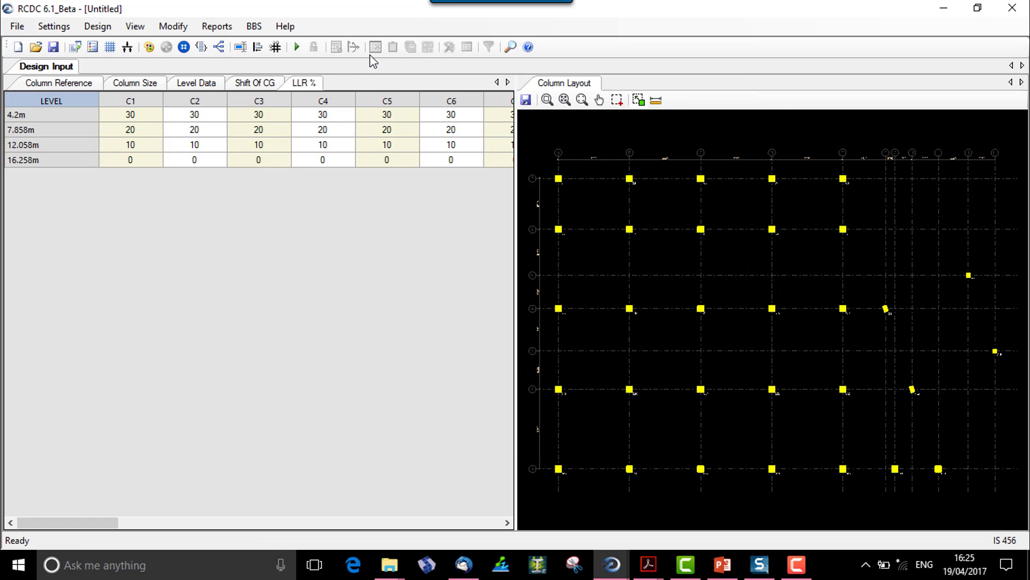
pyautogui.click(299, 49)
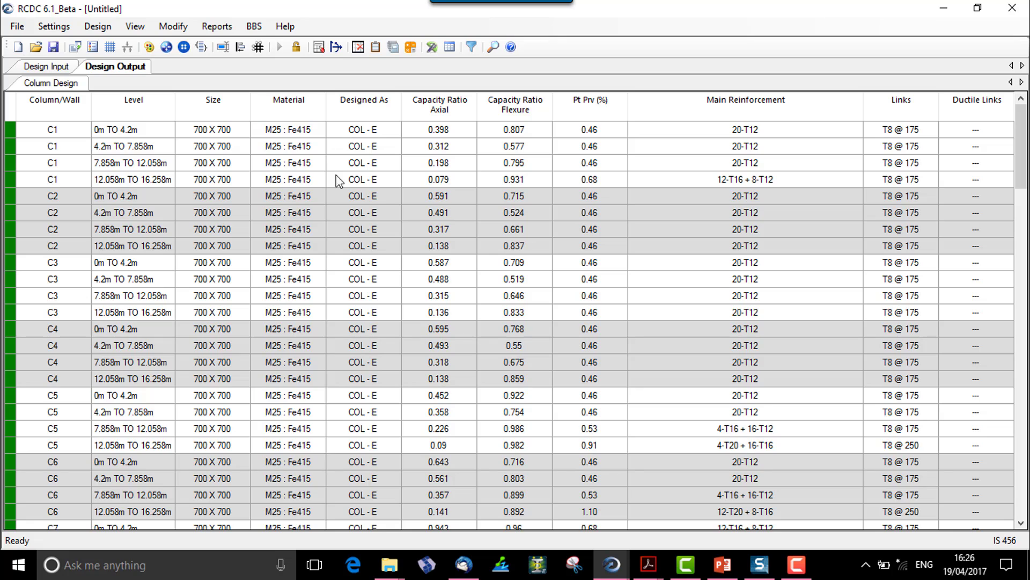
pyautogui.click(224, 31)
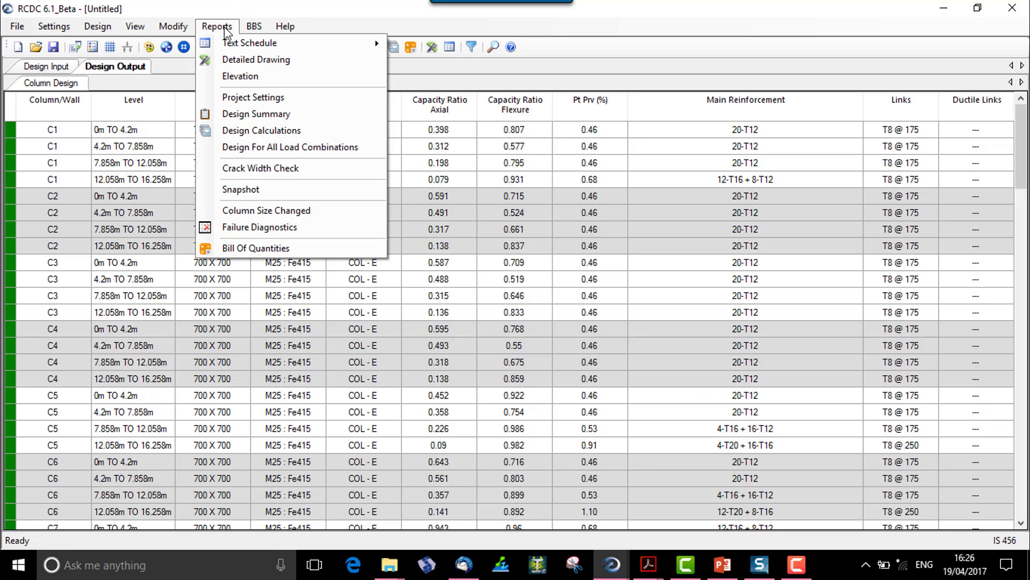
pyautogui.click(276, 135)
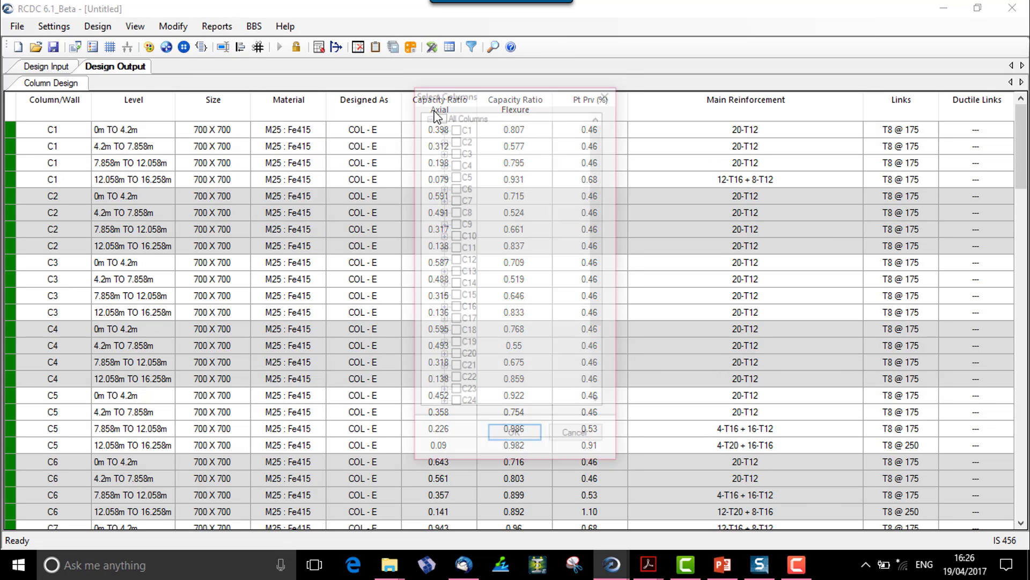
pyautogui.click(455, 126)
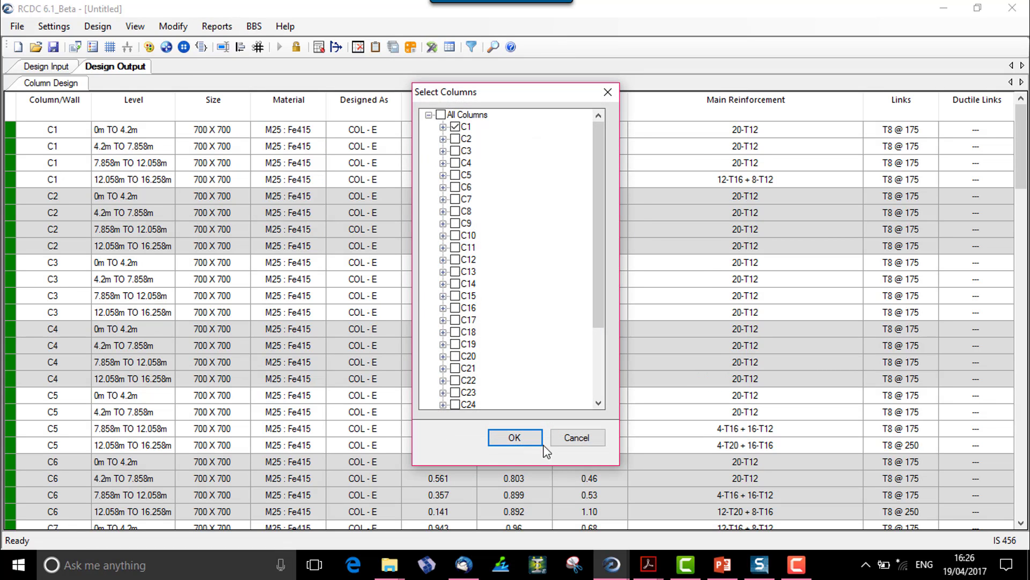
# Generate the C1 report and review the IS 456 crack width table heading and member force rows
pyautogui.click(524, 436)
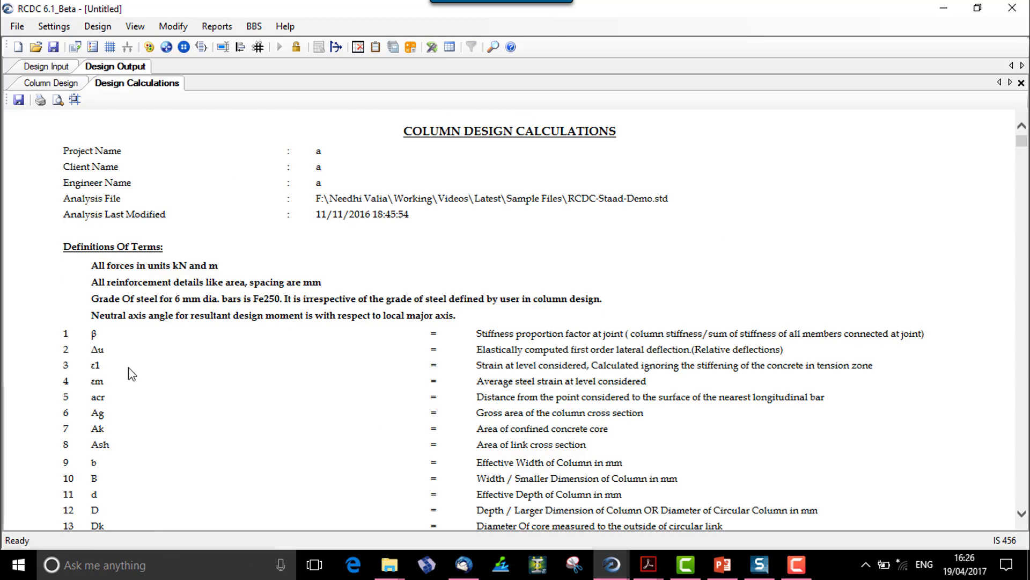
pyautogui.click(1022, 154)
pyautogui.moveTo(1023, 154); pyautogui.dragTo(1022, 207)
pyautogui.scroll(-7, 318, 310)
pyautogui.scroll(-20, 333, 247)
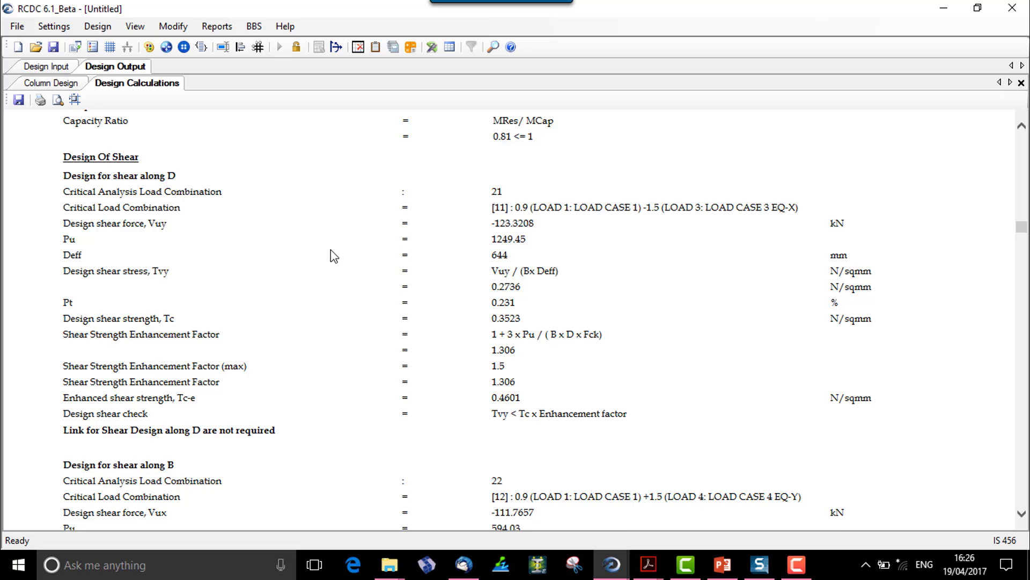
pyautogui.scroll(5, 334, 256)
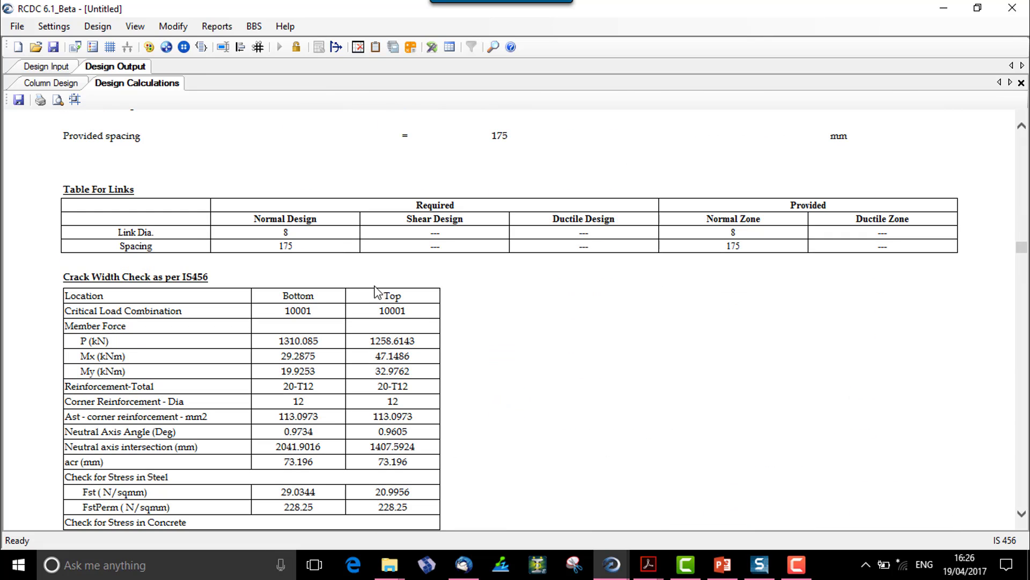
pyautogui.moveTo(186, 280); pyautogui.dragTo(211, 279)
pyautogui.click(237, 272)
pyautogui.moveTo(100, 344); pyautogui.dragTo(141, 336)
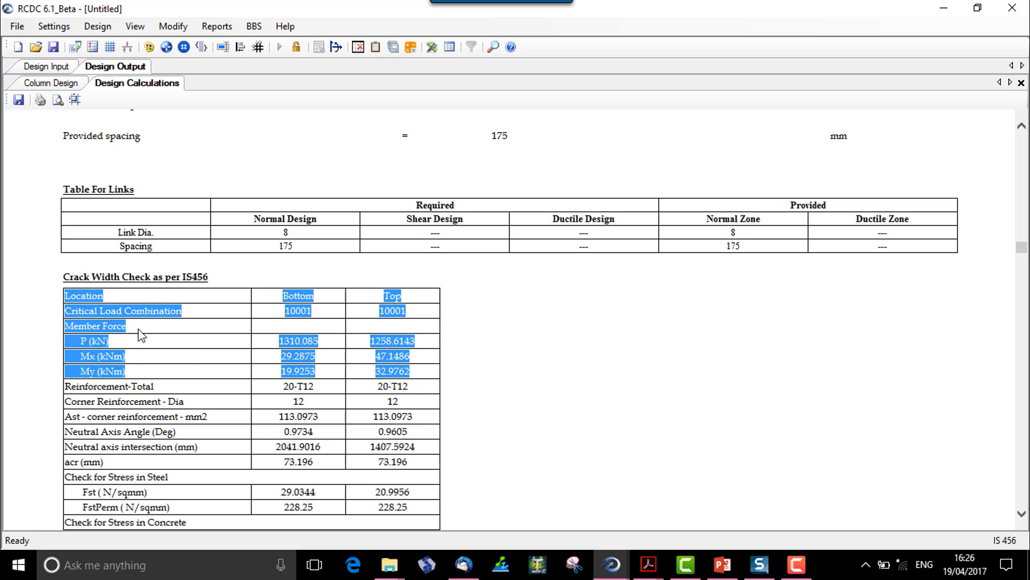
pyautogui.click(200, 364)
# Scroll further through the crack width check, highlighting the Mx and My moment rows
pyautogui.scroll(-2, 202, 405)
pyautogui.scroll(-2, 200, 394)
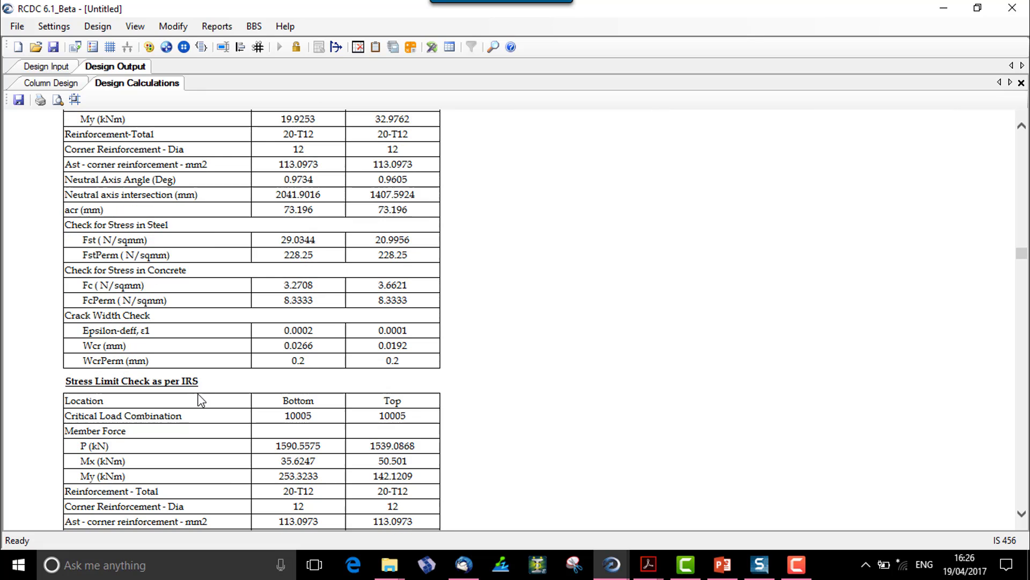
pyautogui.scroll(-2, 199, 395)
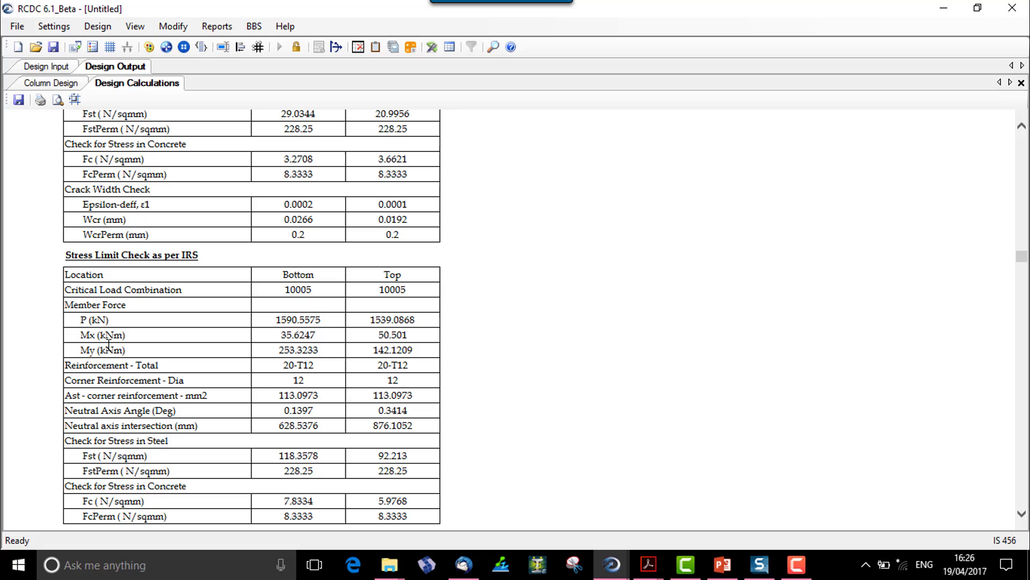
pyautogui.moveTo(68, 334); pyautogui.dragTo(147, 340)
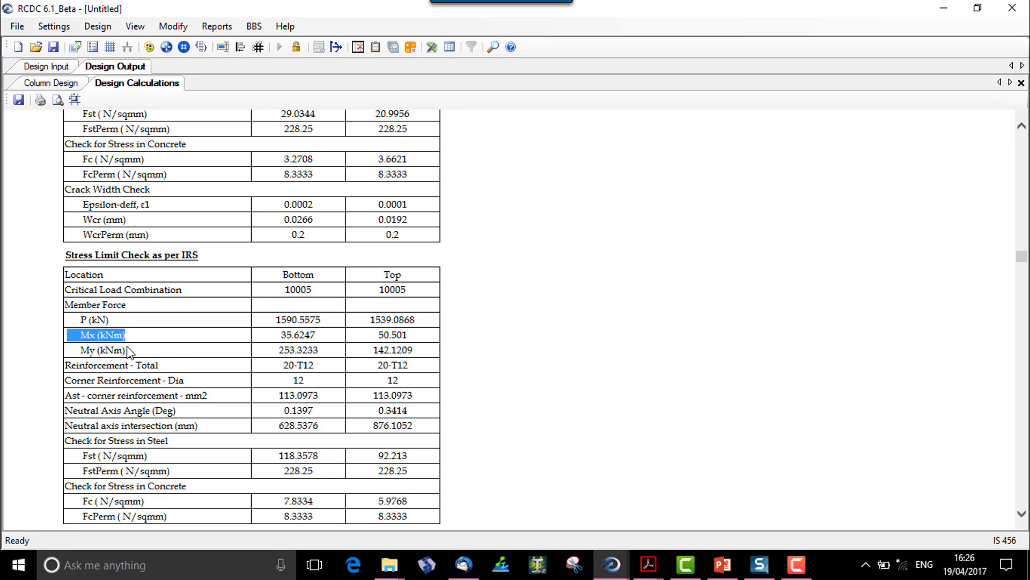
pyautogui.moveTo(78, 346); pyautogui.dragTo(179, 356)
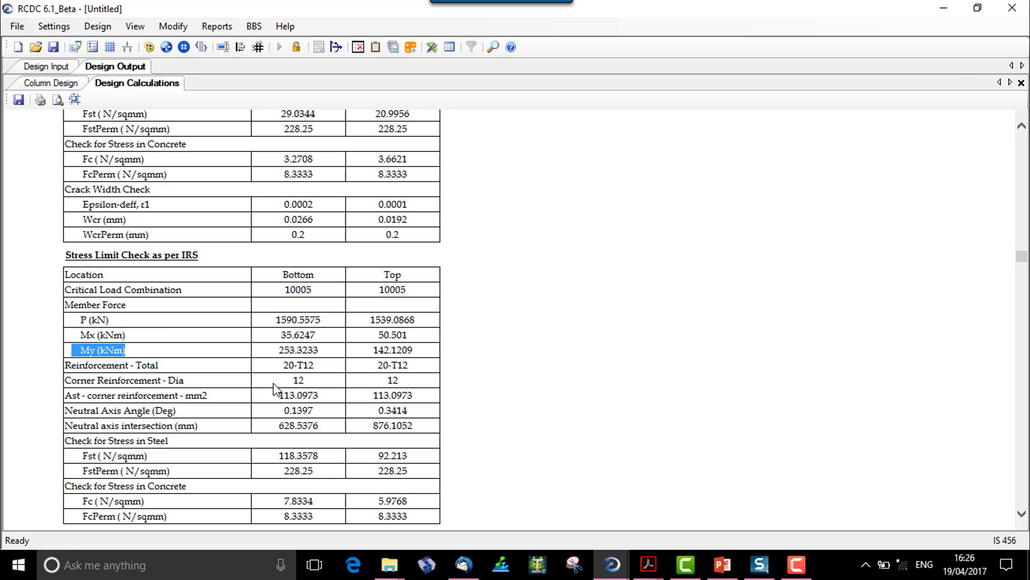
pyautogui.scroll(-2, 273, 383)
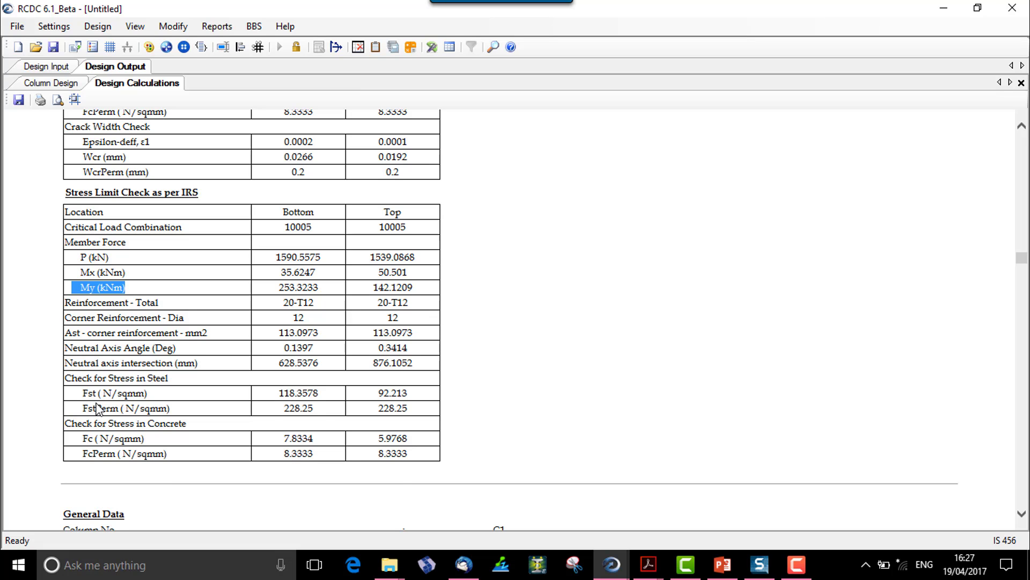
pyautogui.scroll(6, 97, 408)
pyautogui.scroll(-4, 131, 443)
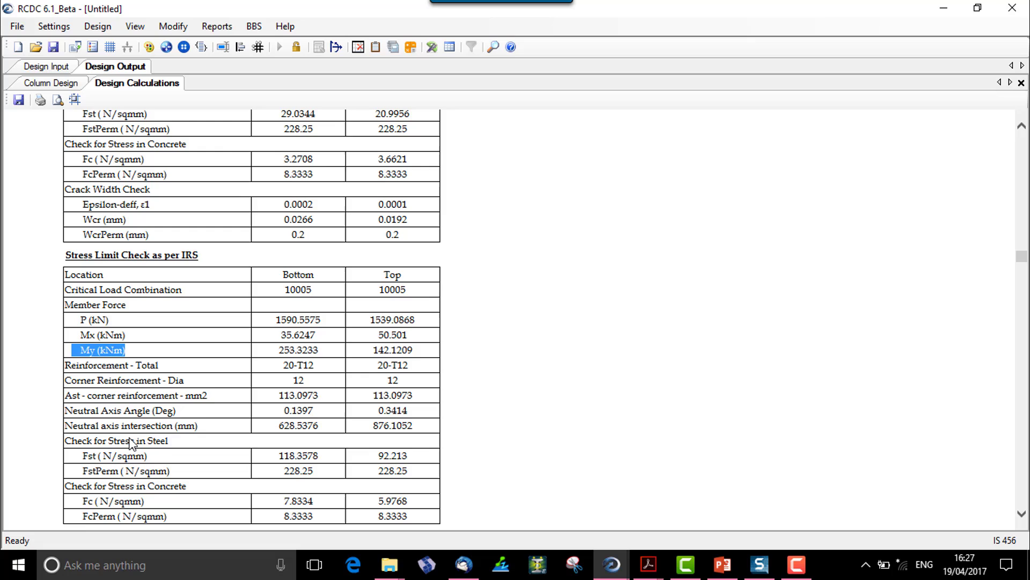
pyautogui.scroll(6, 134, 387)
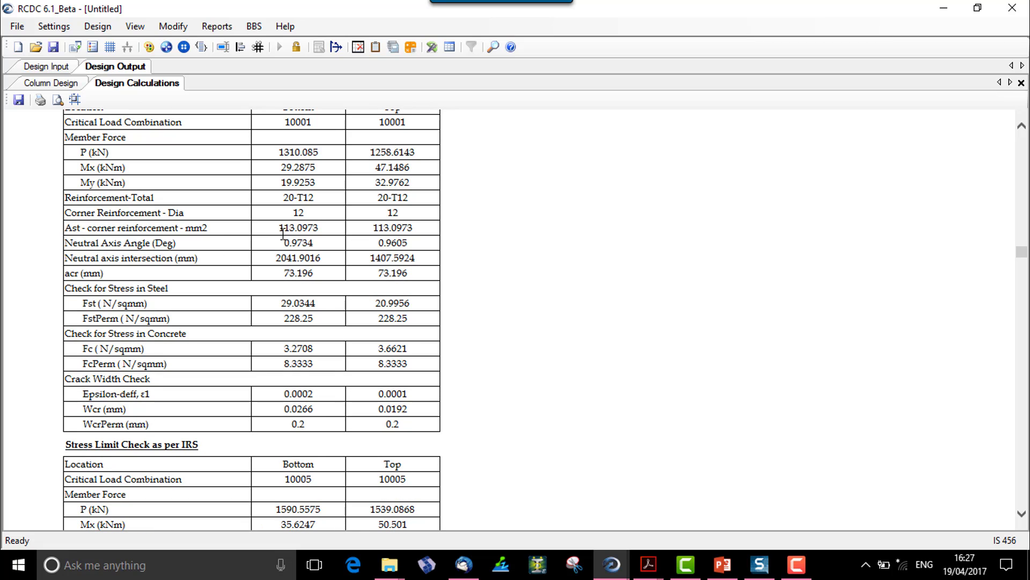
pyautogui.moveTo(283, 234); pyautogui.dragTo(306, 243)
# Highlight the 0.9605 neutral axis angle, the @ LY notation, and the Ex, Ey and Tan(Alpha) formulas
pyautogui.doubleClick(395, 246)
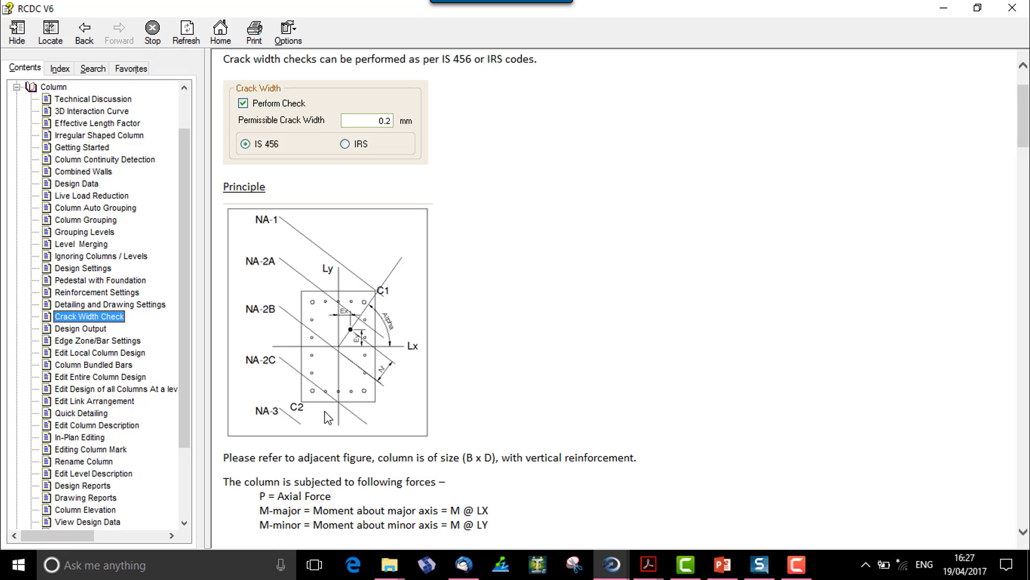
pyautogui.scroll(-8, 328, 418)
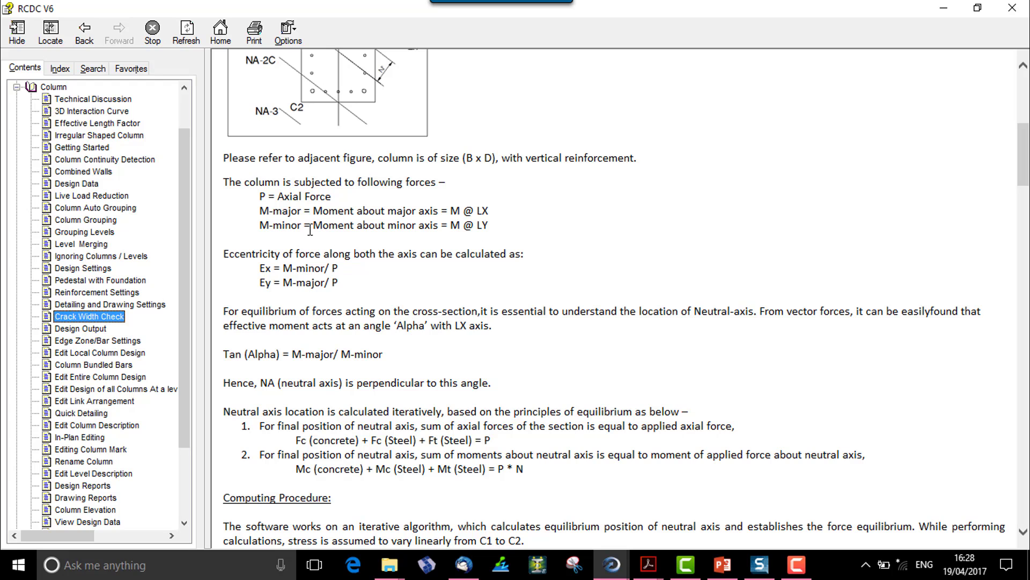
pyautogui.moveTo(453, 211); pyautogui.dragTo(503, 227)
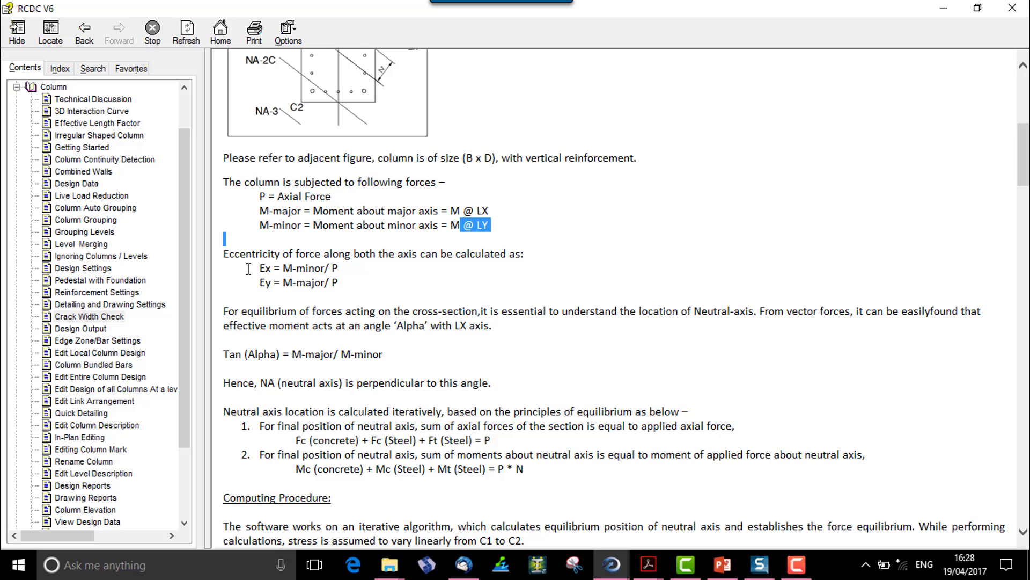
pyautogui.moveTo(251, 270); pyautogui.dragTo(345, 284)
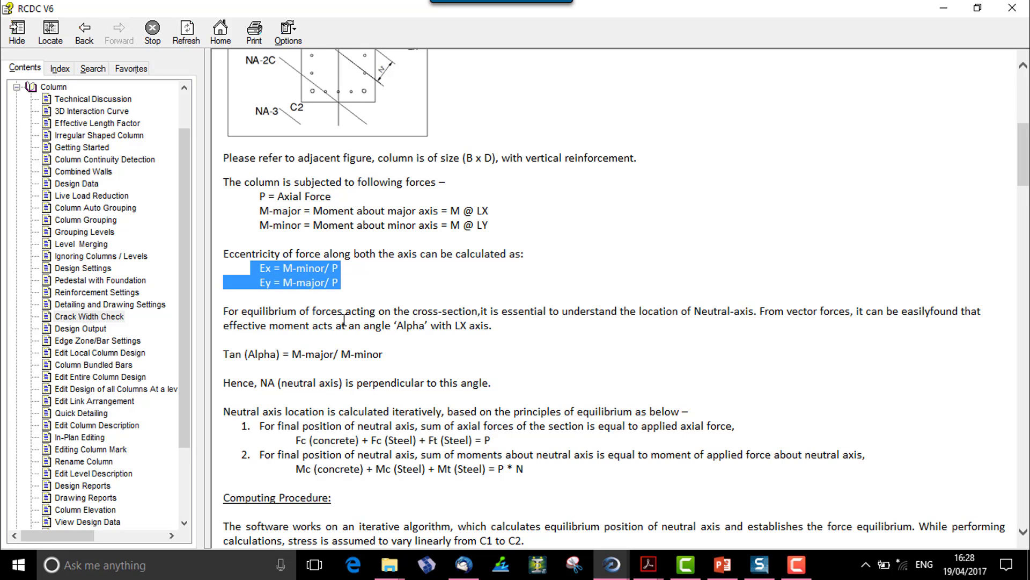
pyautogui.scroll(-1, 343, 320)
pyautogui.moveTo(225, 285); pyautogui.dragTo(371, 295)
pyautogui.click(322, 281)
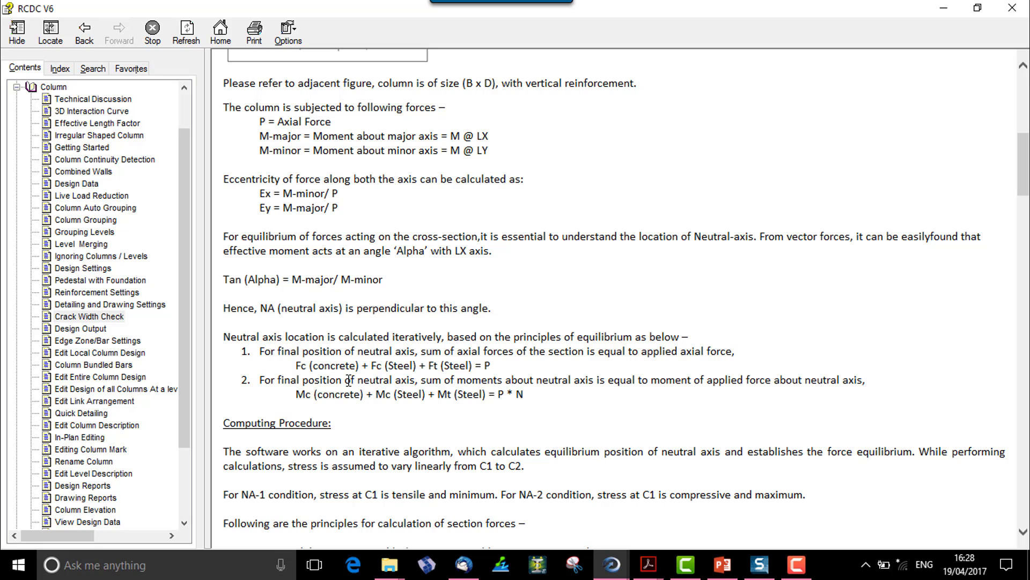
# Scroll the Crack Width Check help topic down to the IRS crack width equations 24 and 25
pyautogui.scroll(-3, 472, 363)
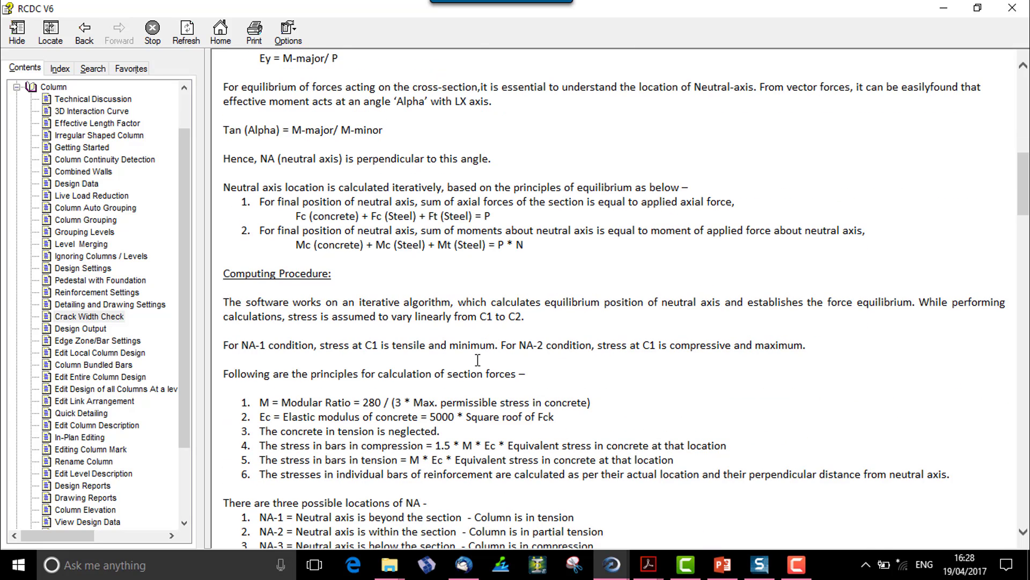
pyautogui.scroll(-5, 491, 332)
pyautogui.scroll(-9, 493, 326)
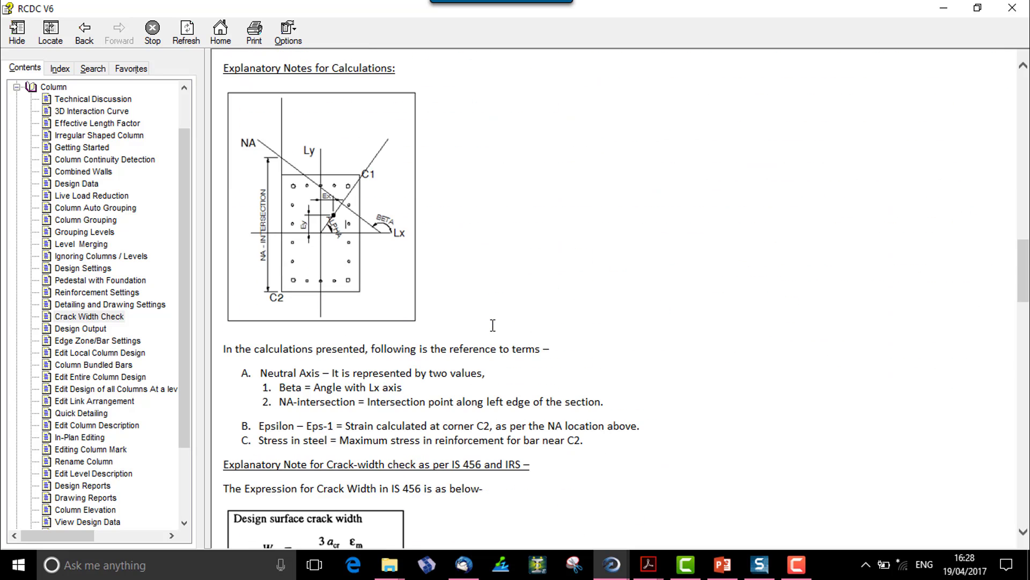
pyautogui.scroll(-5, 492, 325)
pyautogui.scroll(-13, 492, 324)
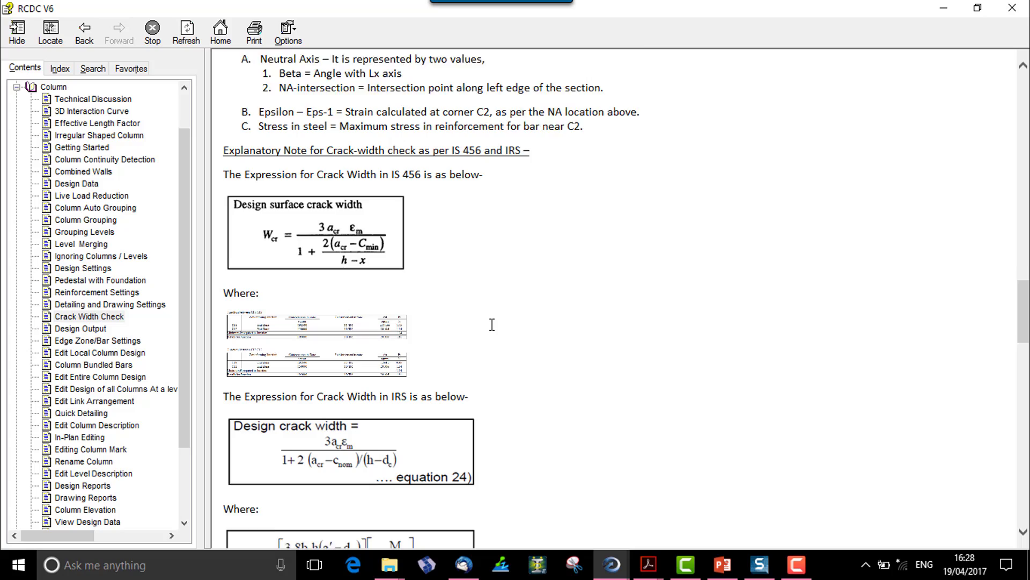
pyautogui.scroll(-5, 494, 320)
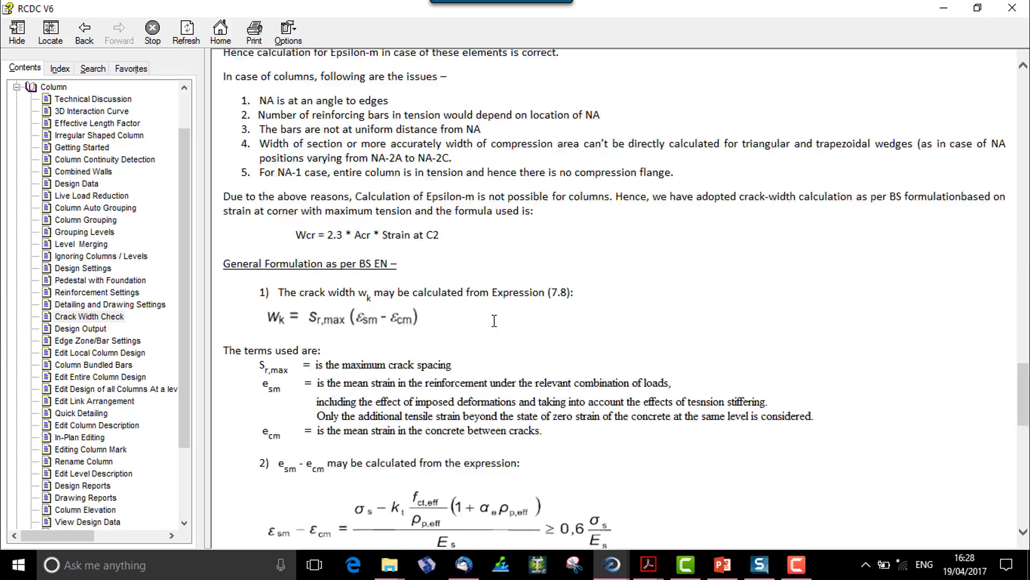
pyautogui.scroll(-8, 499, 376)
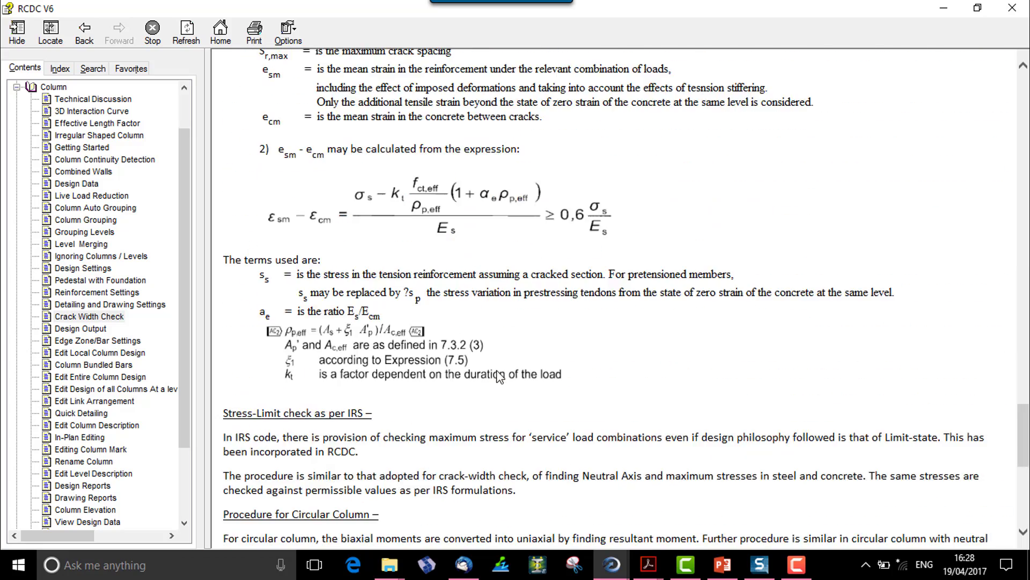
pyautogui.scroll(-6, 547, 407)
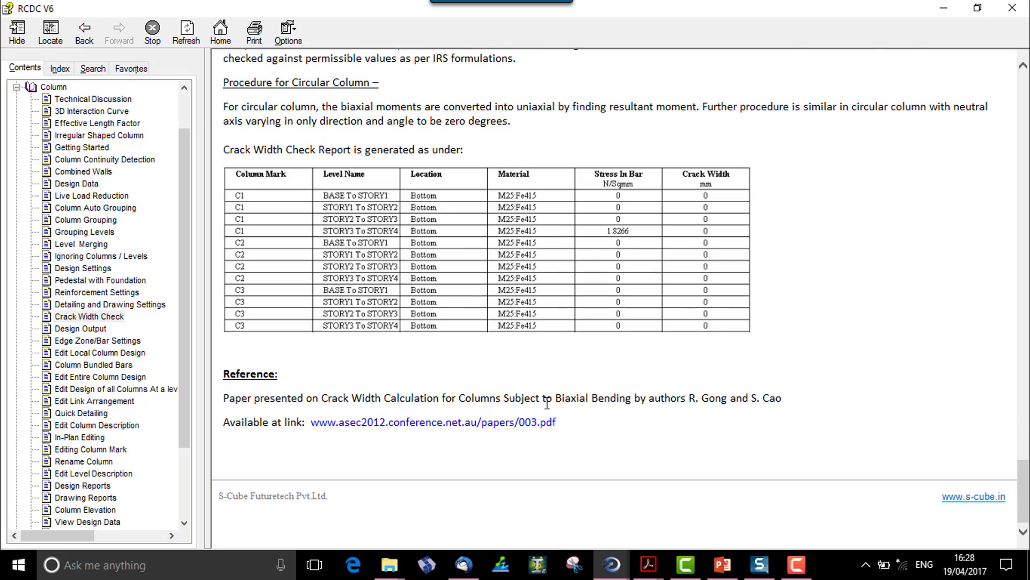
pyautogui.scroll(20, 547, 409)
pyautogui.scroll(3, 547, 402)
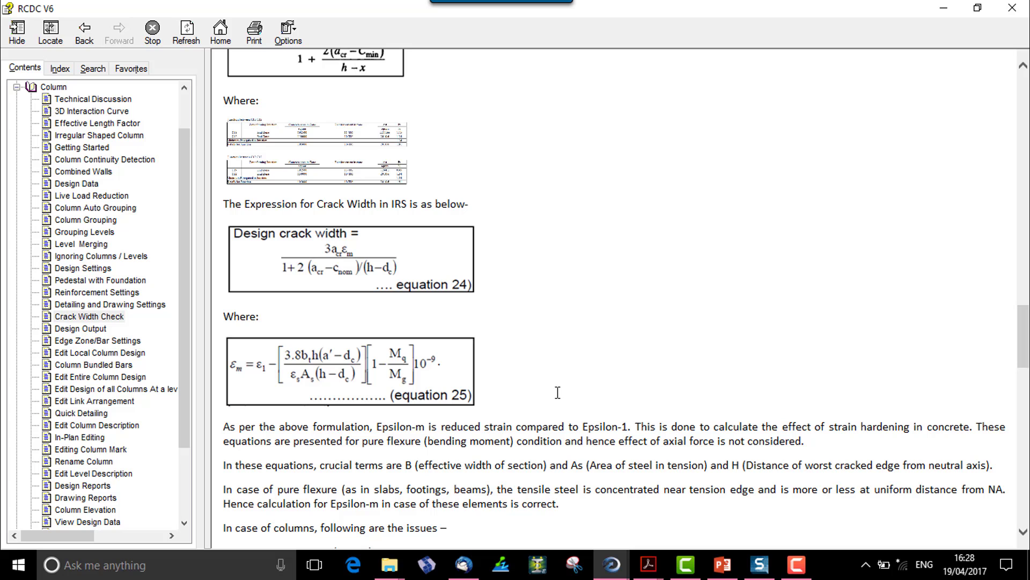
# Minimize Help and scroll the C1 report to the IRS Stress Limit Check: Fst 118.3578 vs FstPerm 228.25
pyautogui.click(943, 7)
pyautogui.click(346, 431)
pyautogui.scroll(-5, 346, 431)
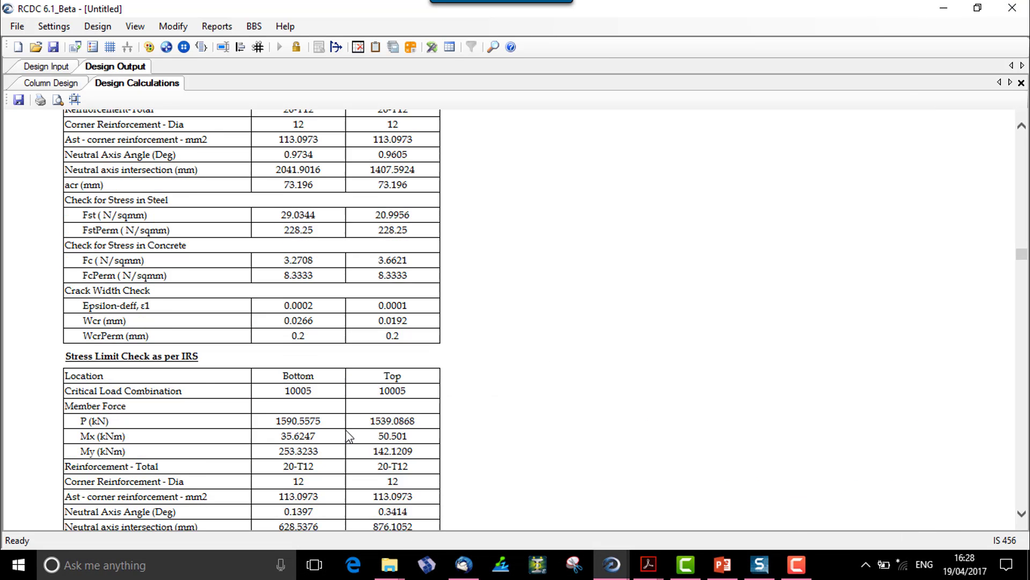
pyautogui.scroll(-2, 350, 436)
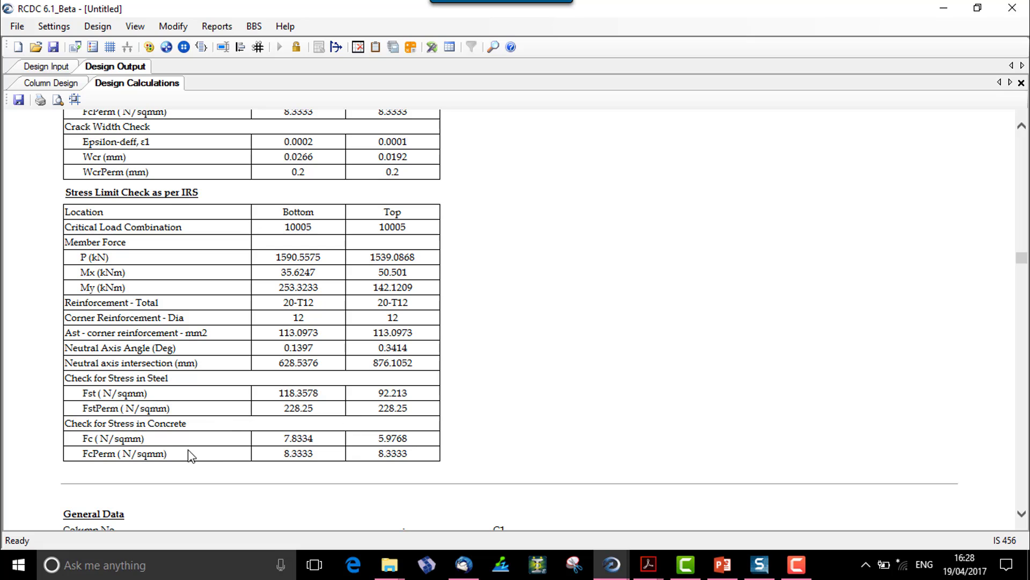